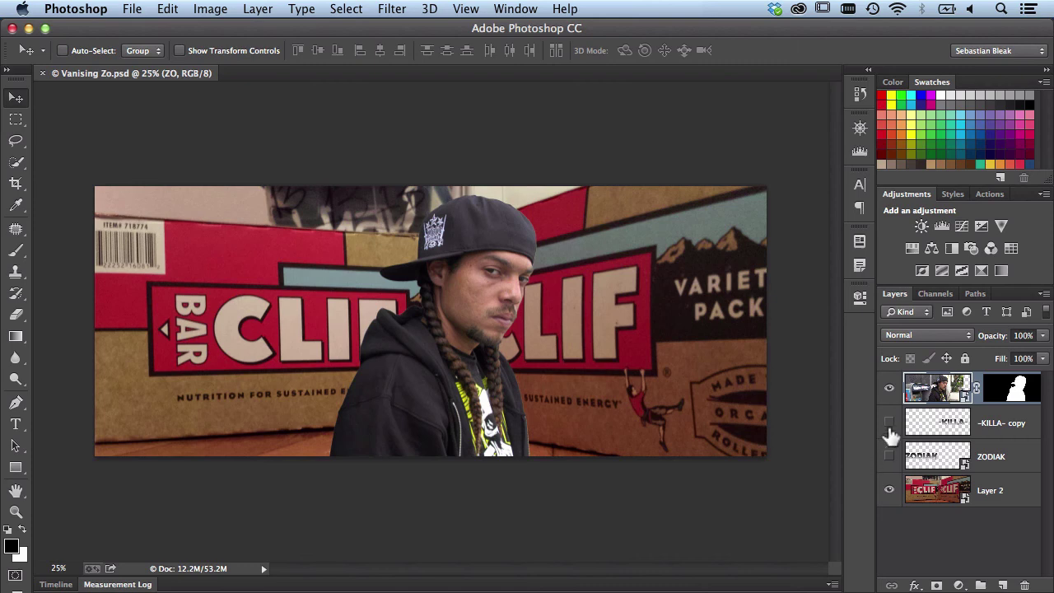
- Show the ZODIAK and -KILLA- copy layers, and copy the ZODIAK lettering to the clipboard
left_click(889, 422)
left_click(889, 456)
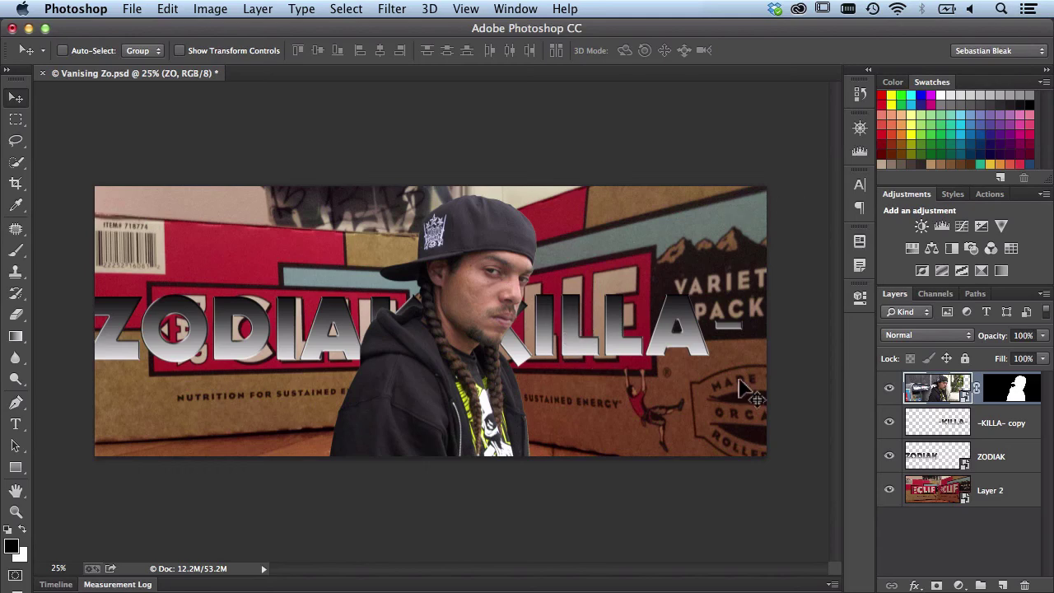
left_click(939, 429)
left_click(935, 455)
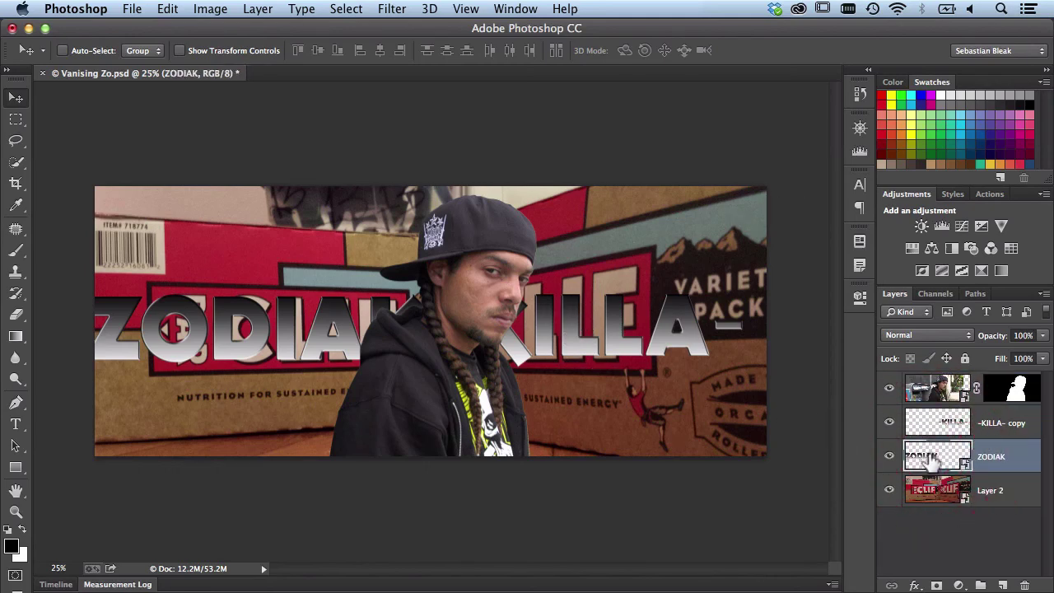
left_click(935, 465, "super")
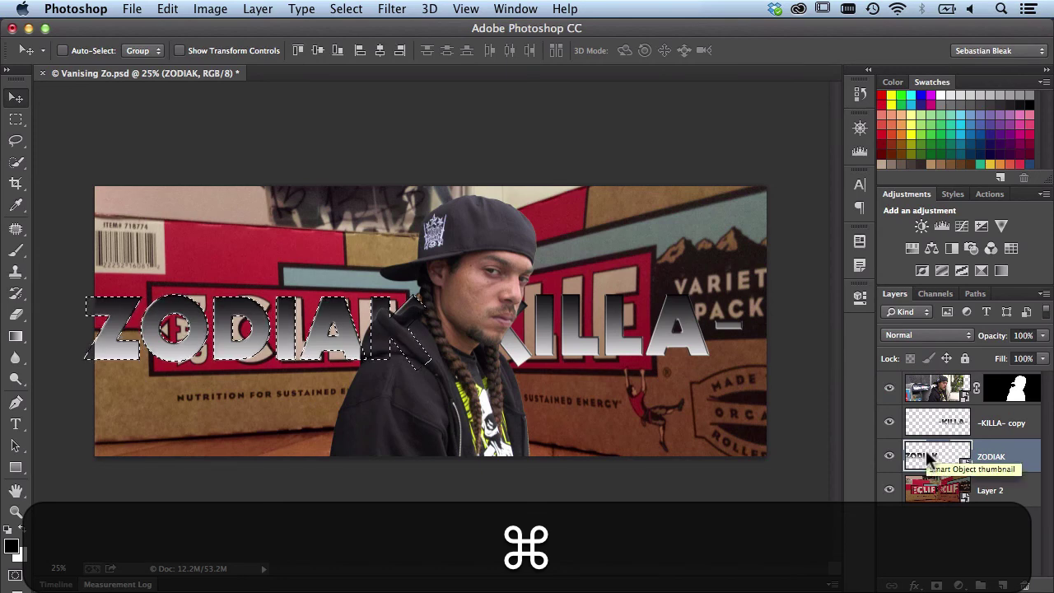
key("super+c")
key("super+d")
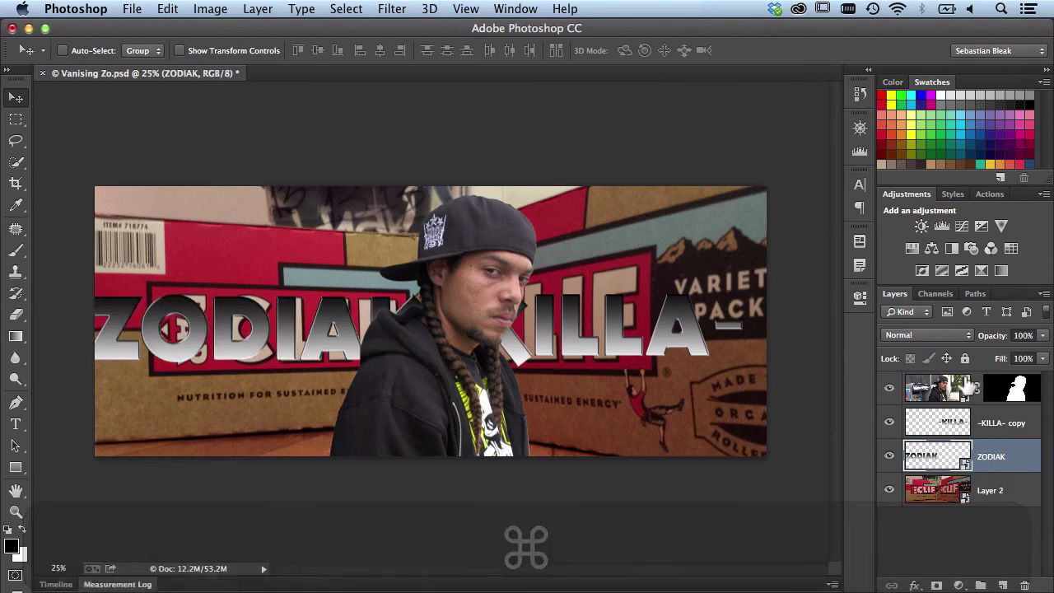
- Add a new empty layer above the masked portrait layer and hide the ZODIAK and -KILLA- copy layers
left_click(965, 386)
left_click(1003, 584)
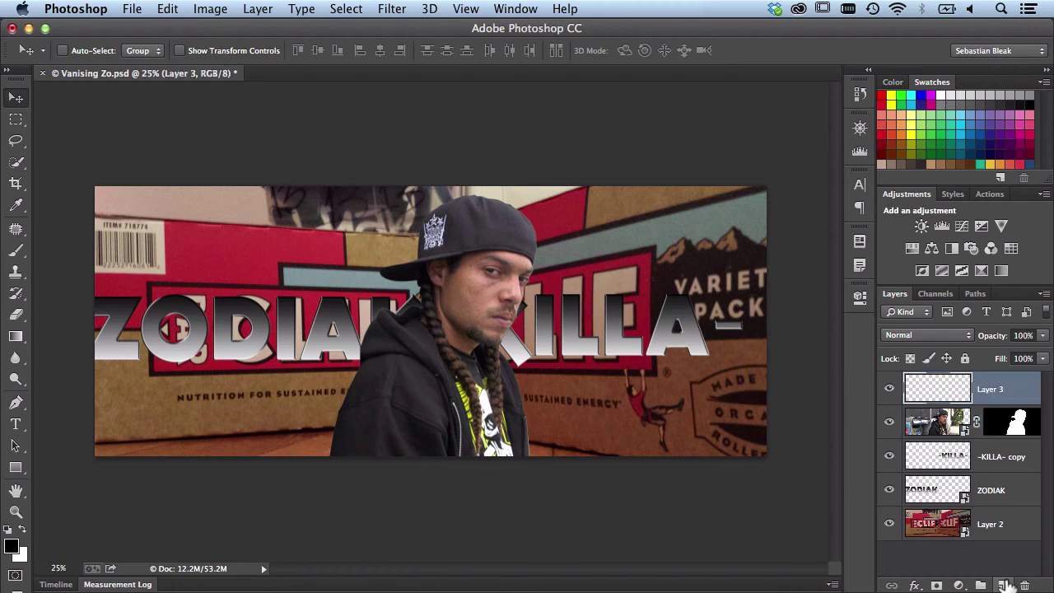
left_click(889, 490)
left_click(889, 456)
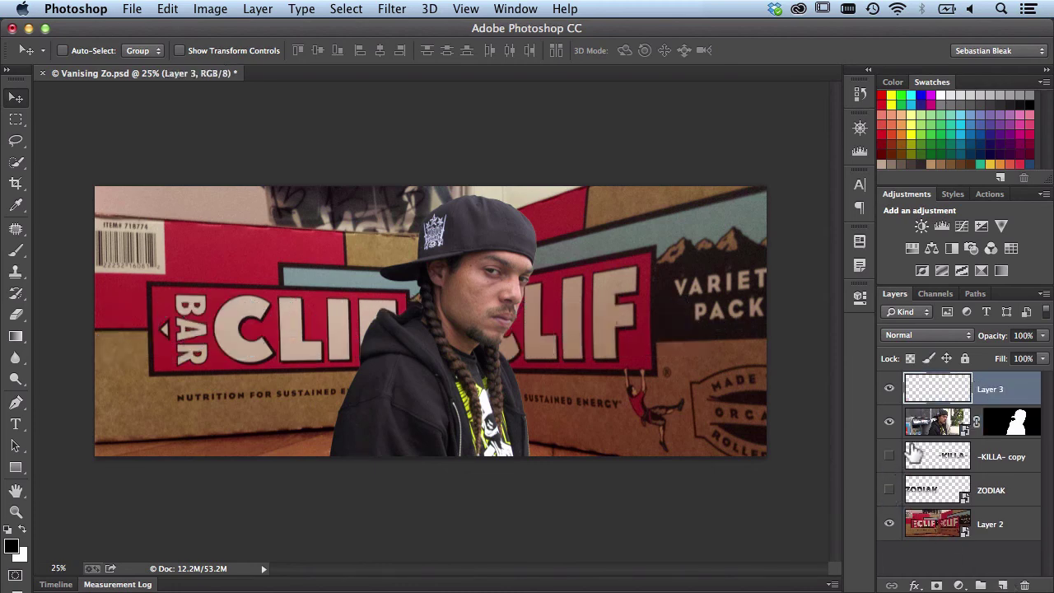
- Lower the masked portrait layer's opacity to 49%
left_click(923, 424)
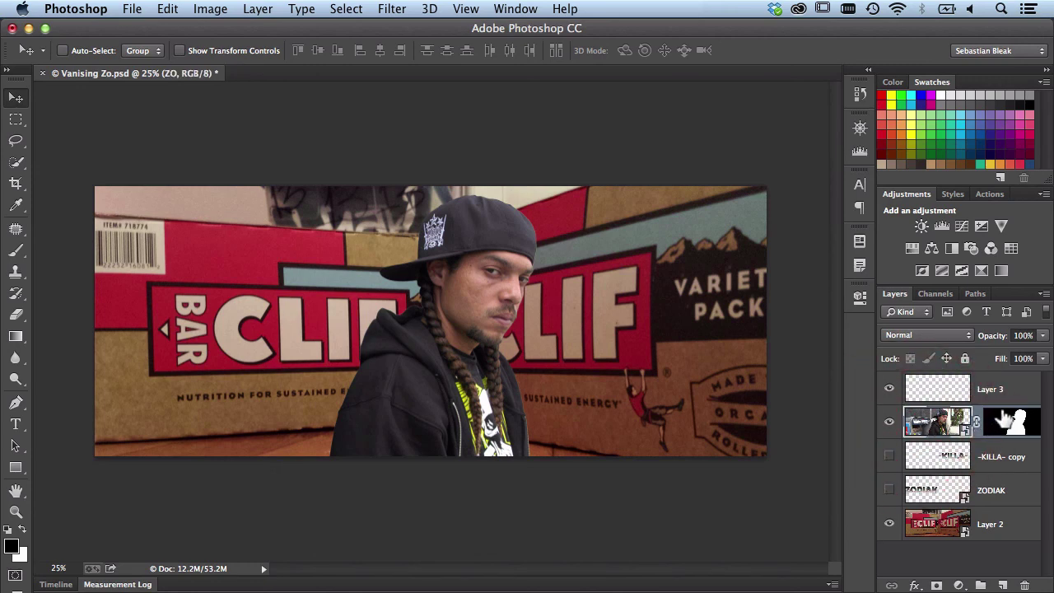
left_click(1043, 338)
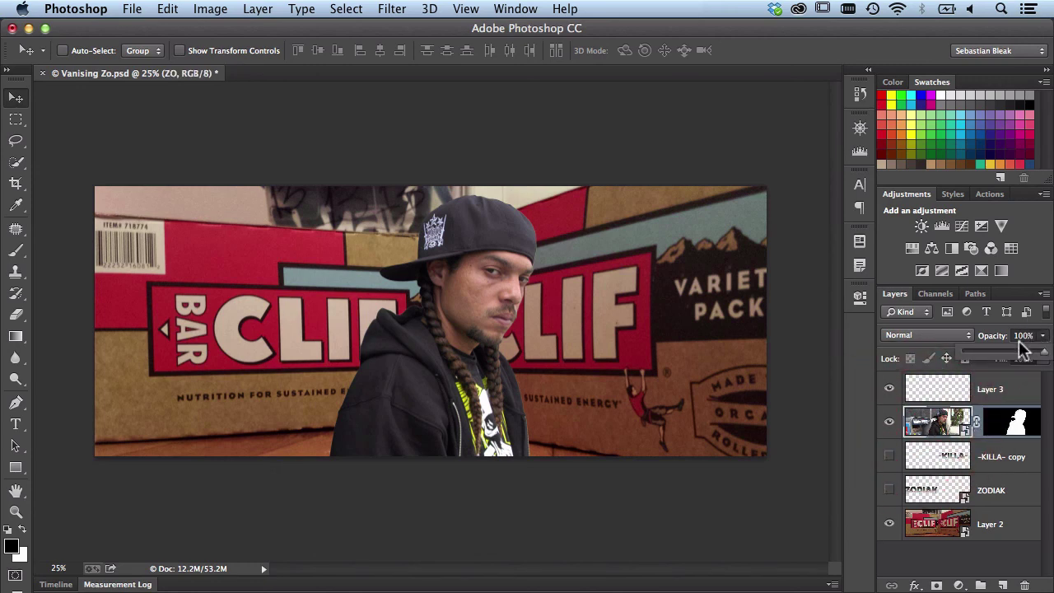
left_click(1003, 352)
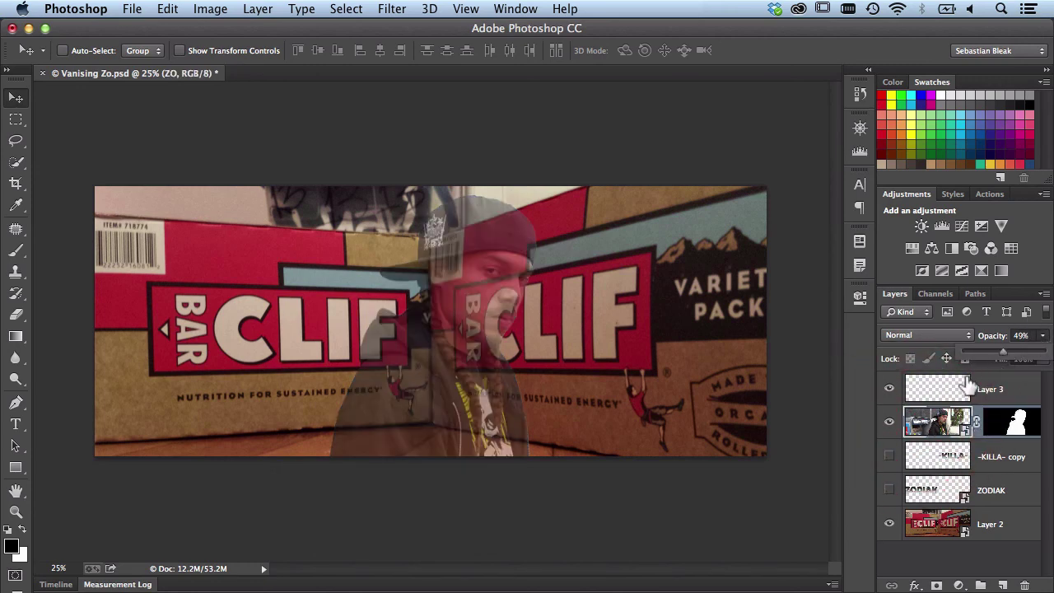
- Open the Vanishing Point filter on the empty Layer 3 and delete the existing perspective plane
left_click(945, 393)
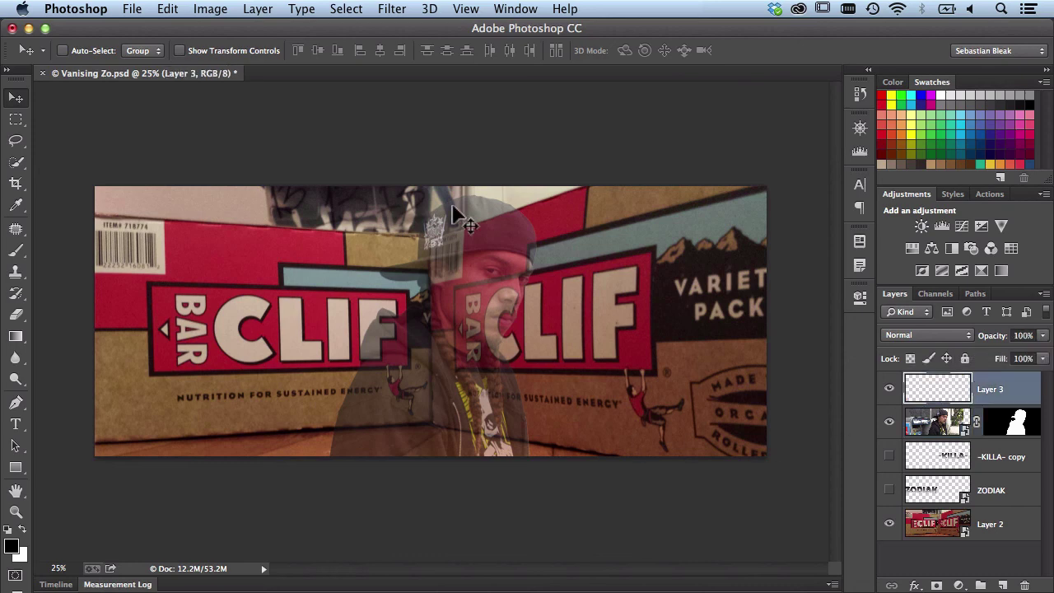
left_click(392, 12)
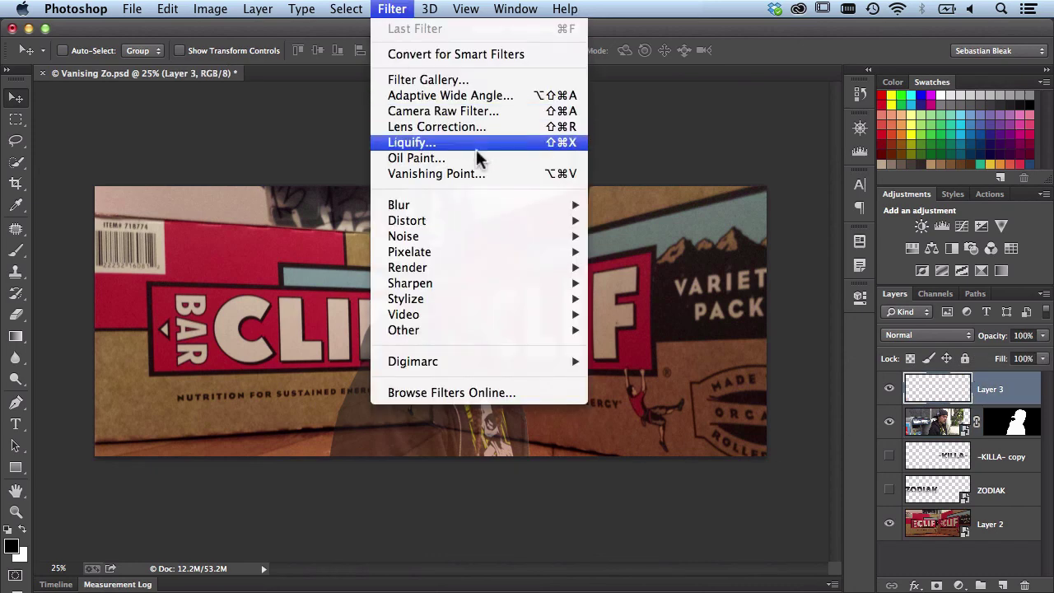
left_click(509, 172)
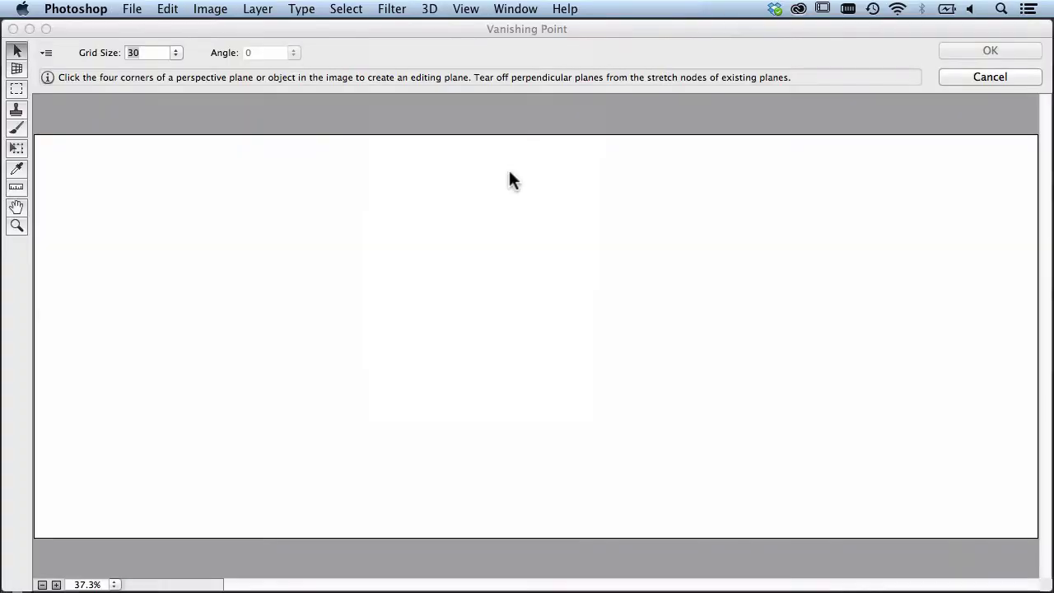
key("BackSpace")
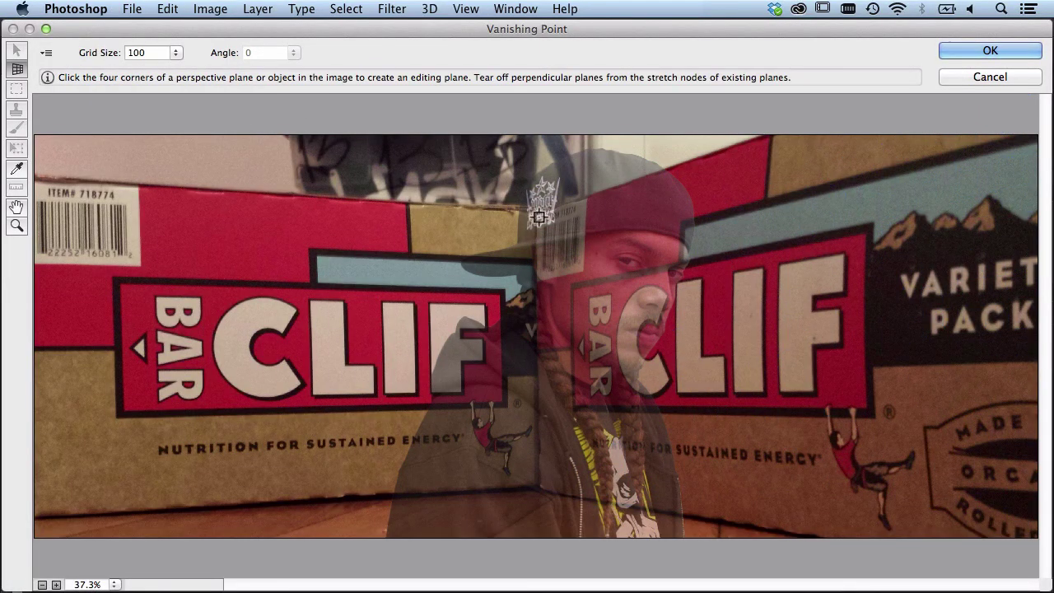
- Create a perspective plane on the left box's front face from its inner corner edge, and extend it beyond the image's left edge
left_click(534, 211)
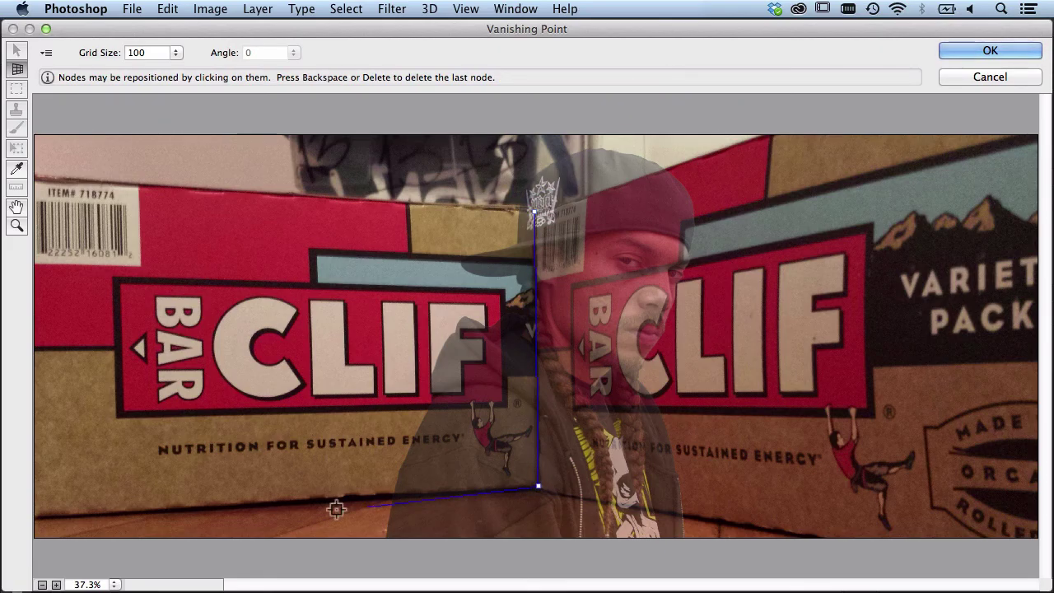
left_click(117, 512)
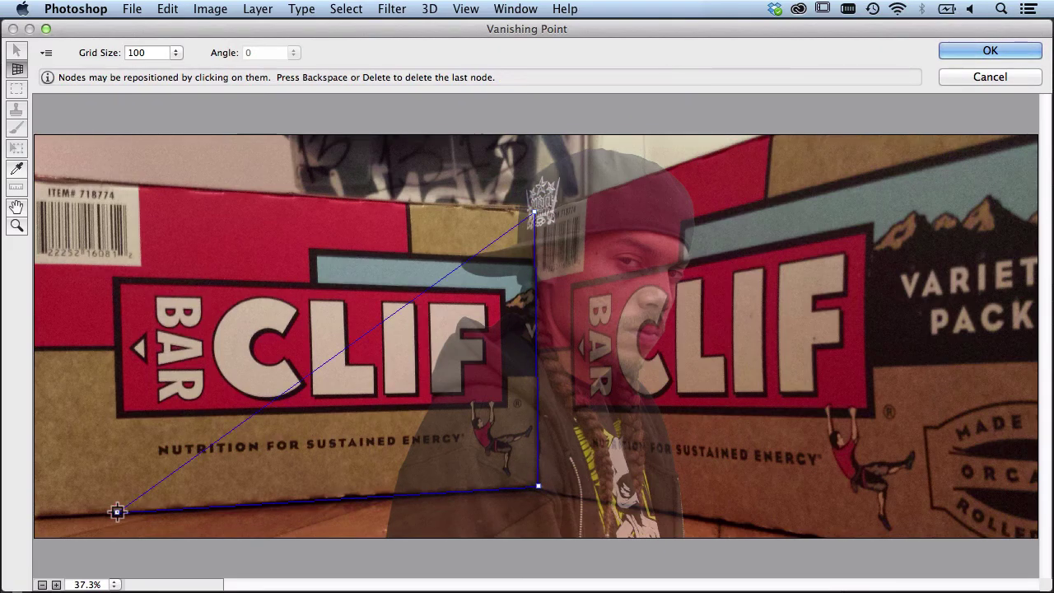
left_click(113, 188)
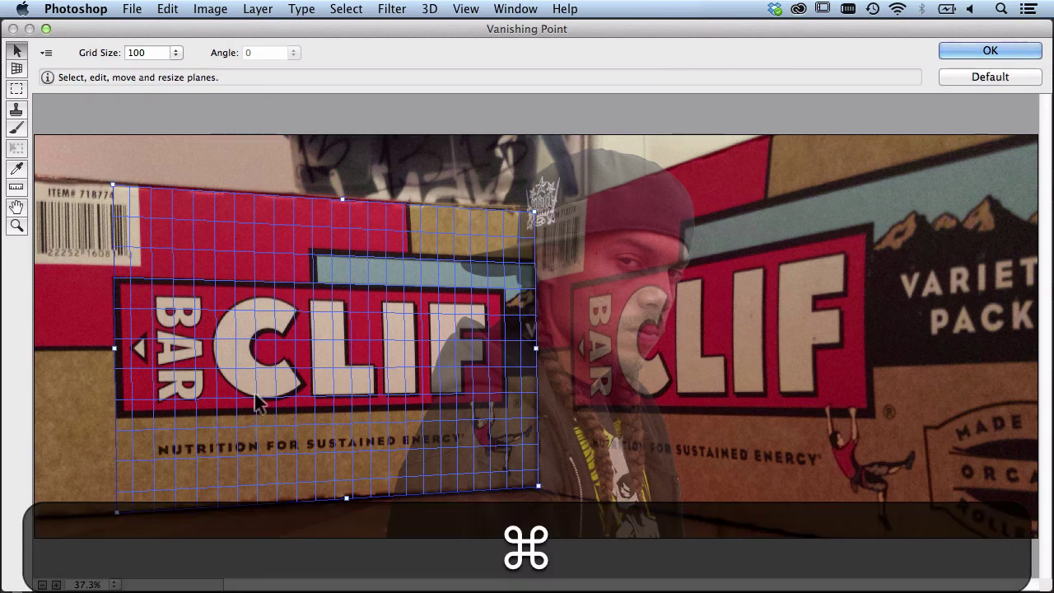
key("super+minus")
key("super+minus")
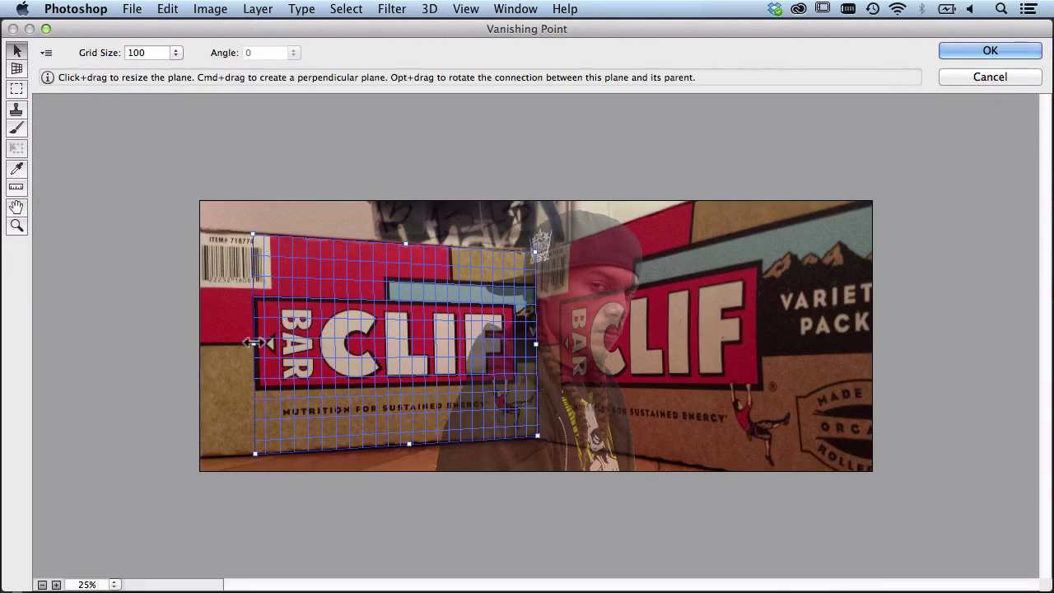
left_click_drag(256, 342, 143, 352)
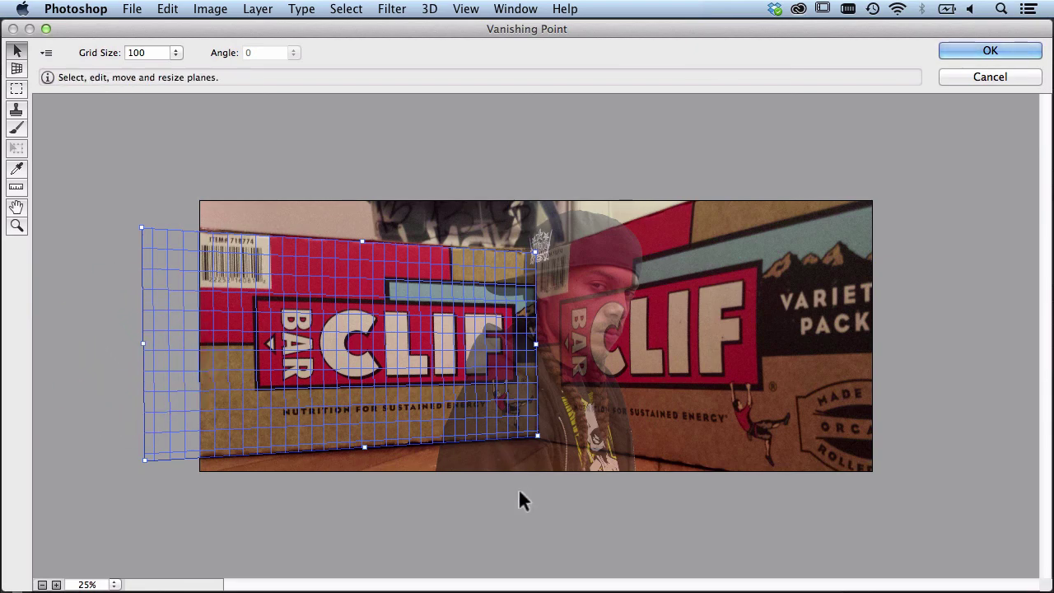
- Paste the ZODIAK lettering and place it on the left perspective plane against the corner between the boxes
key("super+v")
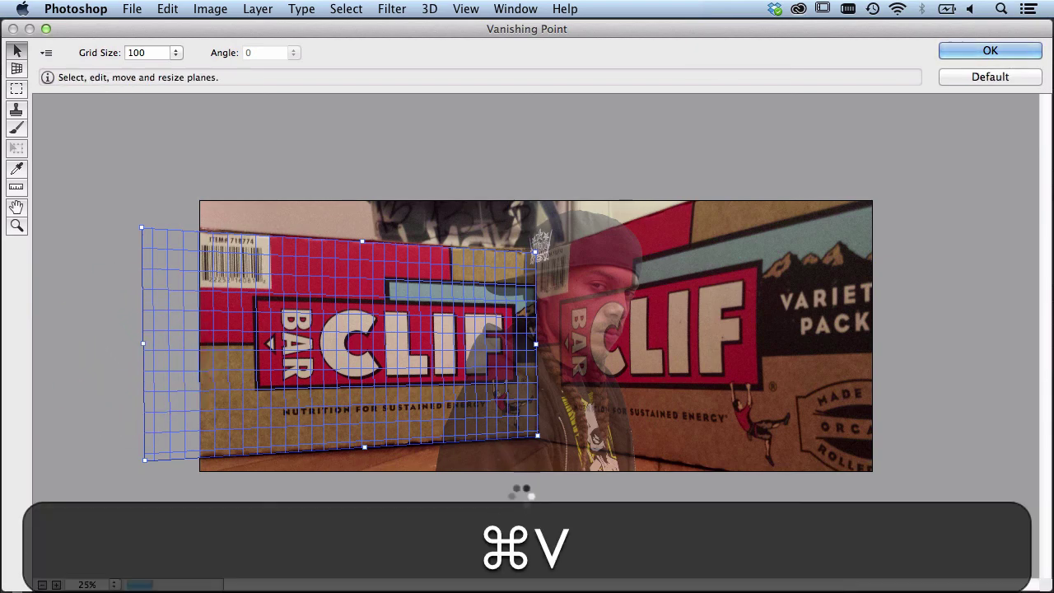
left_click_drag(498, 235, 788, 405)
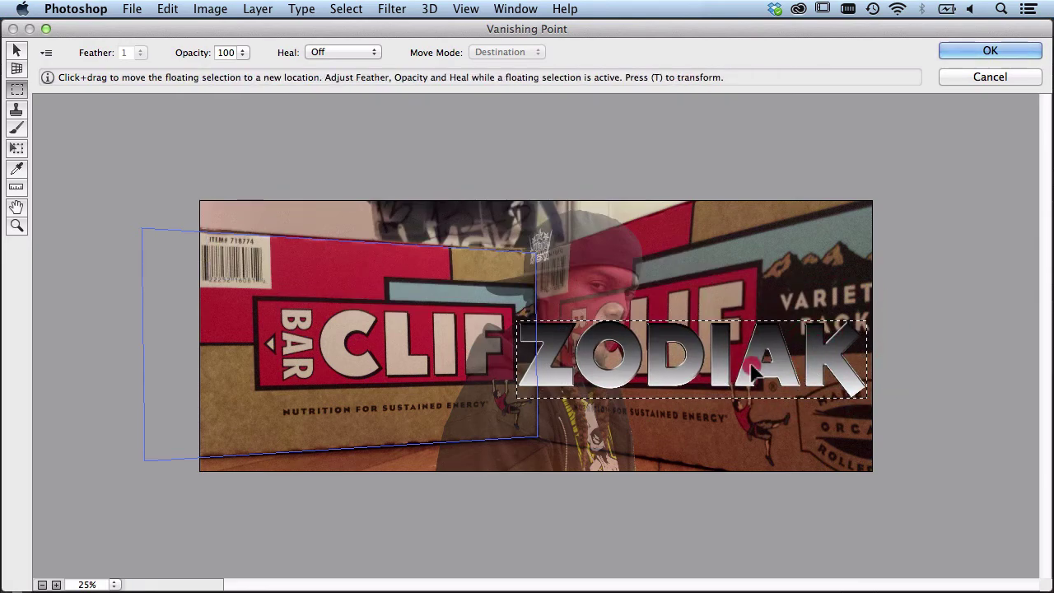
left_click_drag(751, 368, 423, 381)
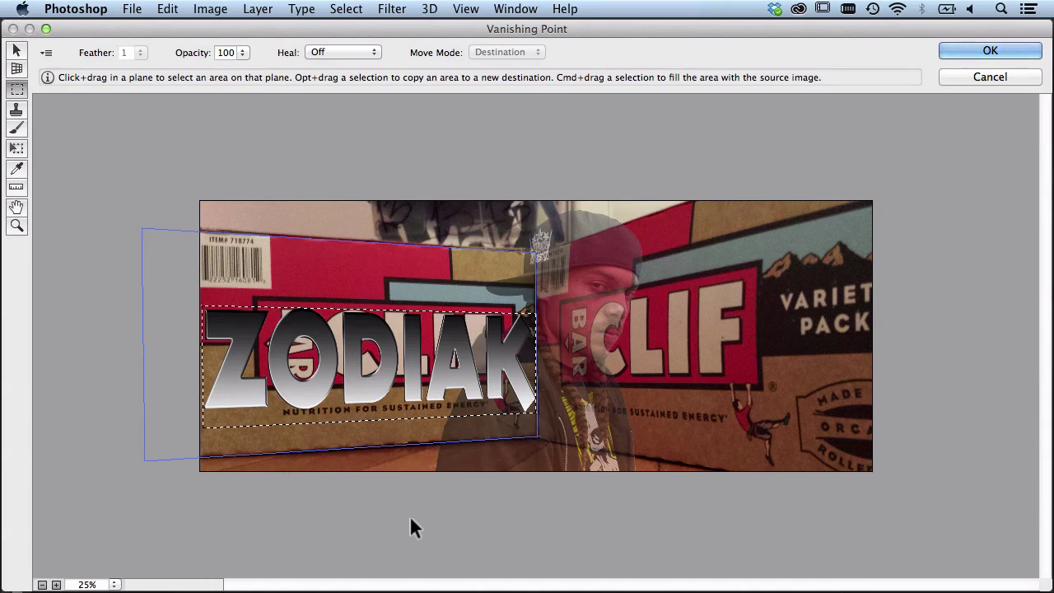
- Transform the ZODIAK lettering by raising its top and bottom edges and widening it past the image's left edge, and apply the filter
key("t")
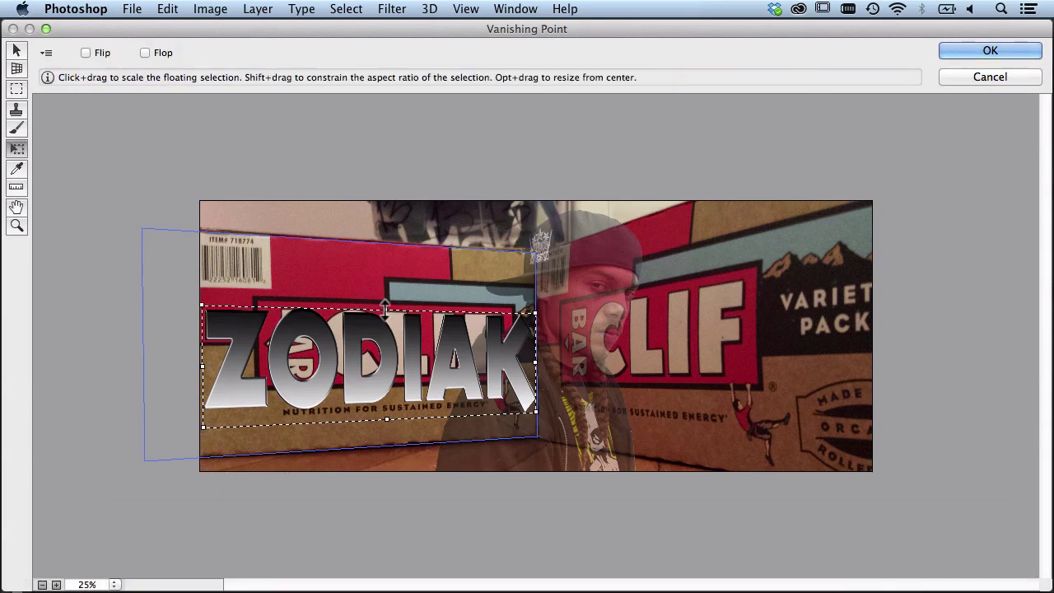
left_click_drag(384, 307, 385, 297)
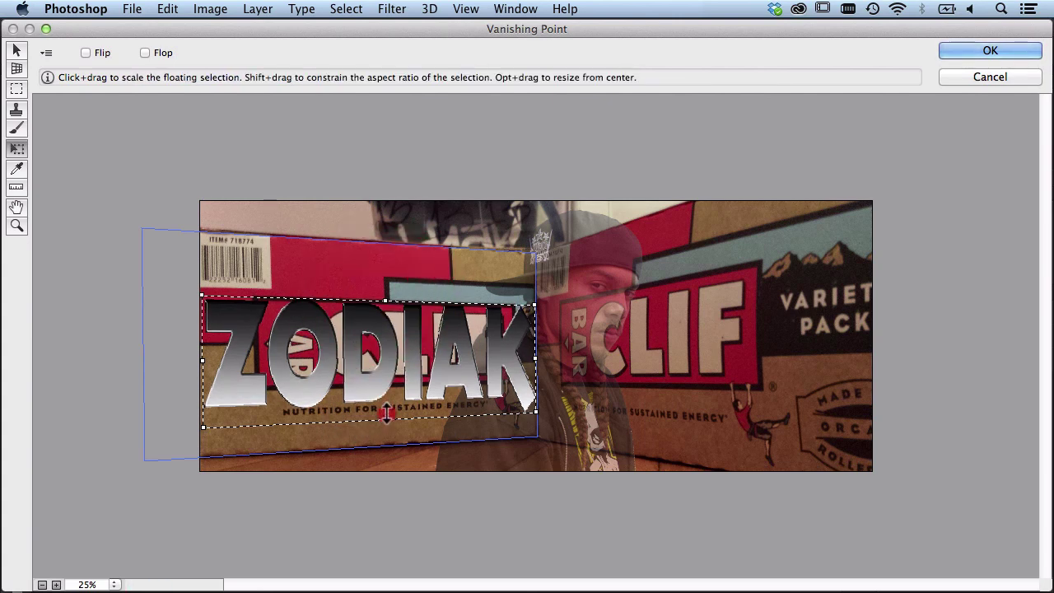
left_click_drag(386, 419, 386, 401)
left_click(386, 401)
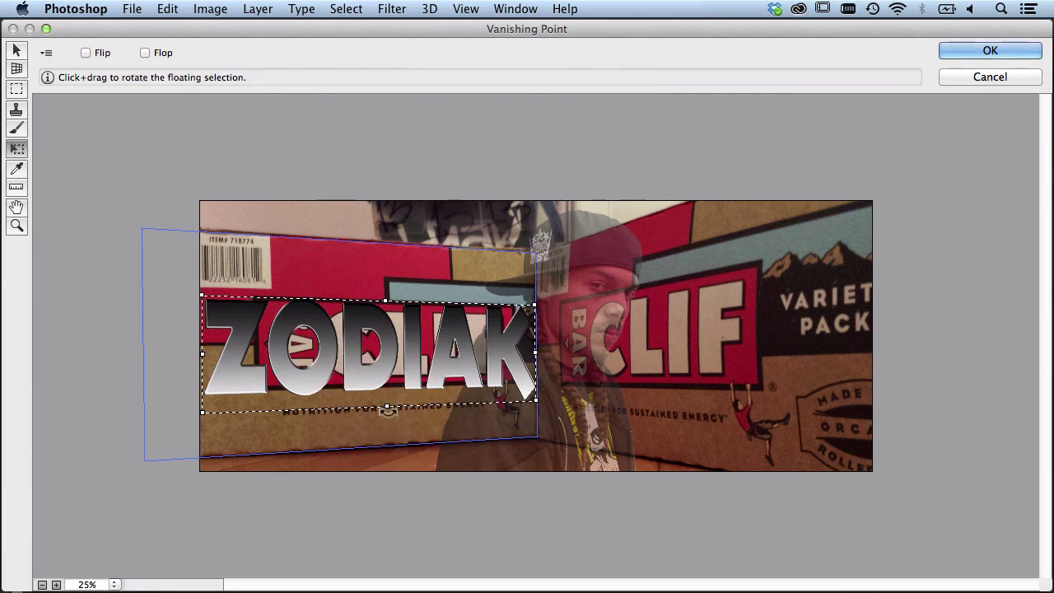
left_click_drag(386, 409, 386, 403)
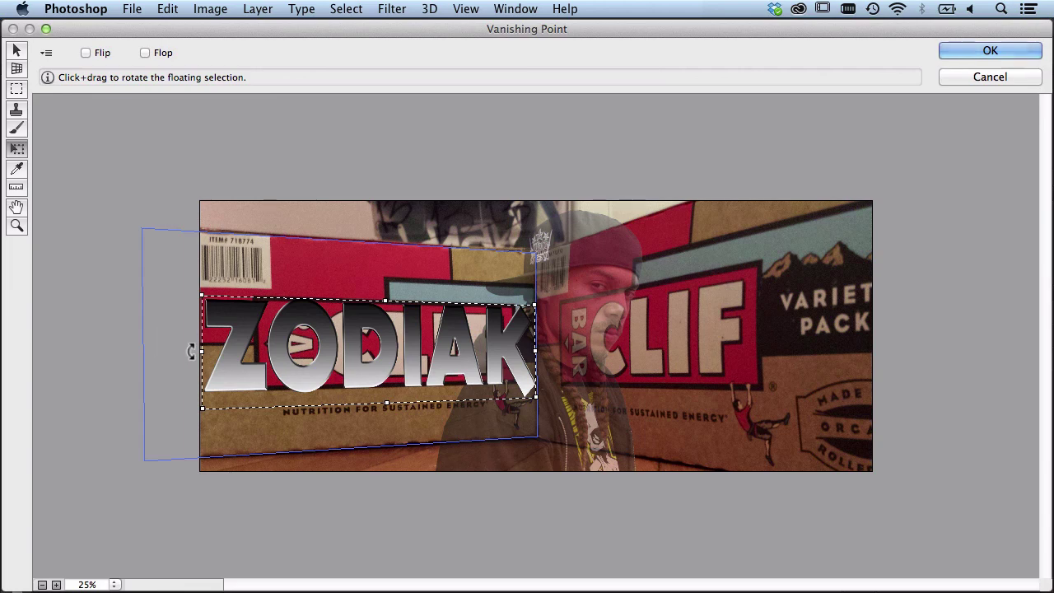
left_click_drag(201, 353, 194, 352)
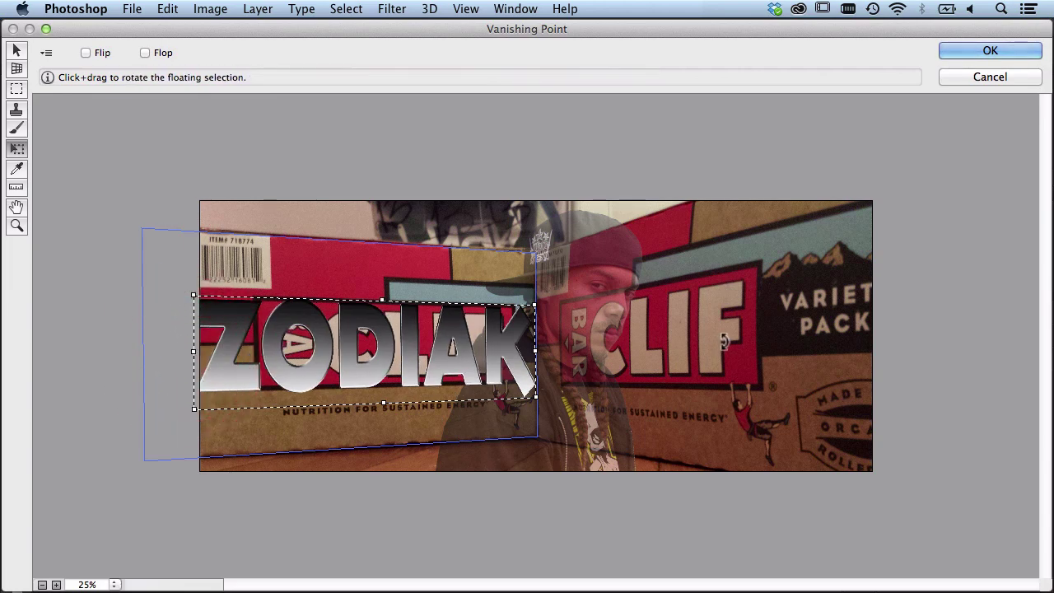
left_click(990, 50)
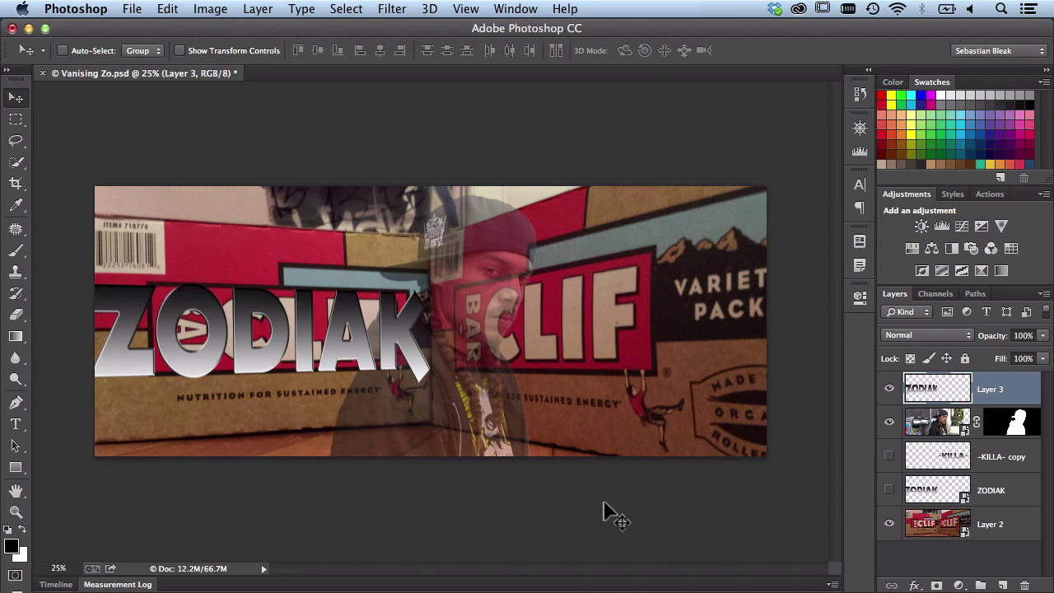
- Show the -KILLA- copy layer and copy its lettering to the clipboard
left_click(889, 456)
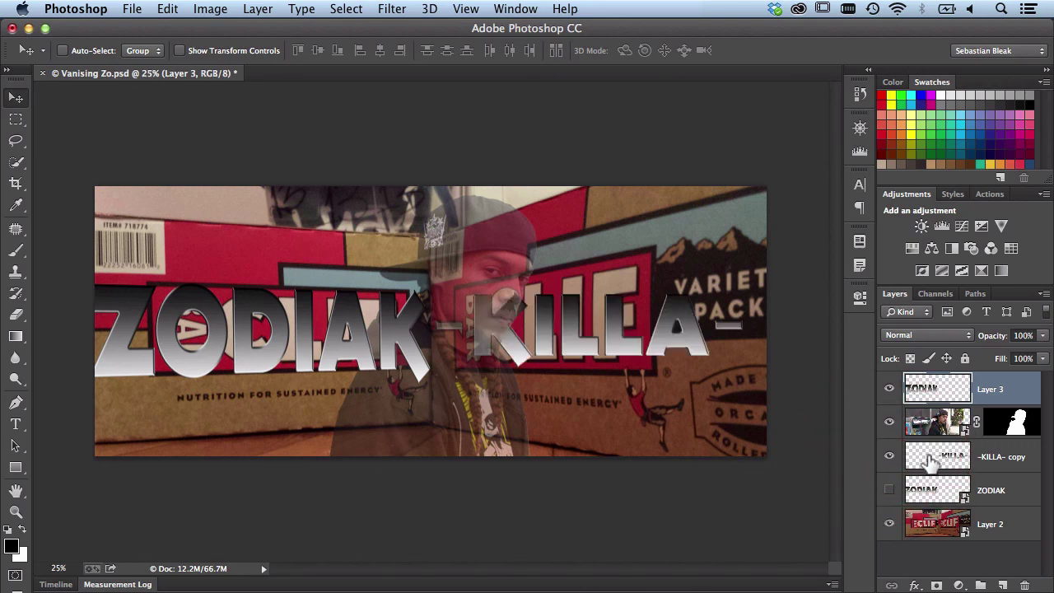
left_click(932, 458)
left_click(932, 459, "super")
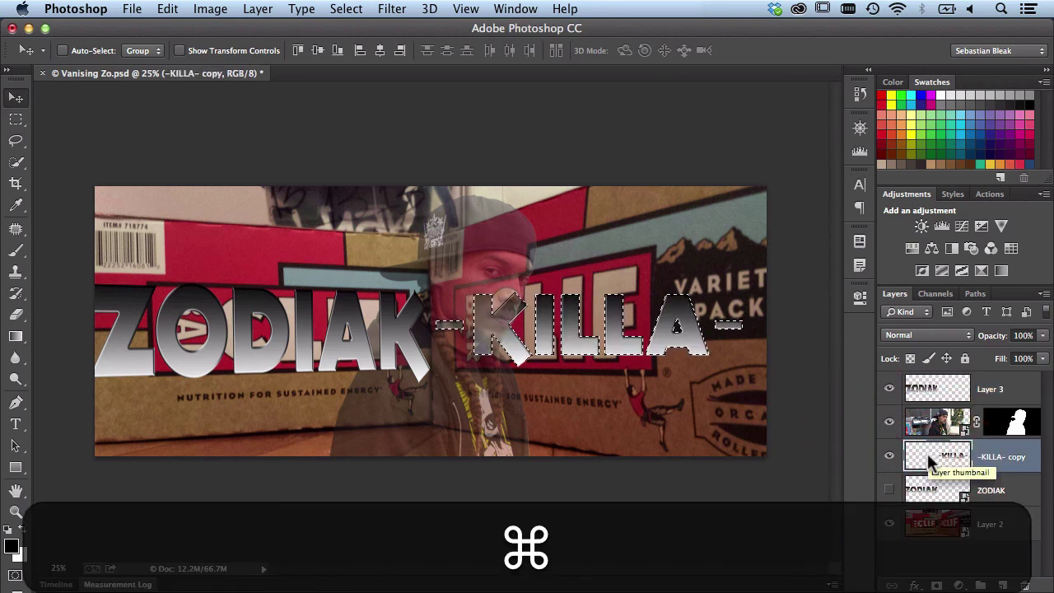
key("super+c")
key("super+d")
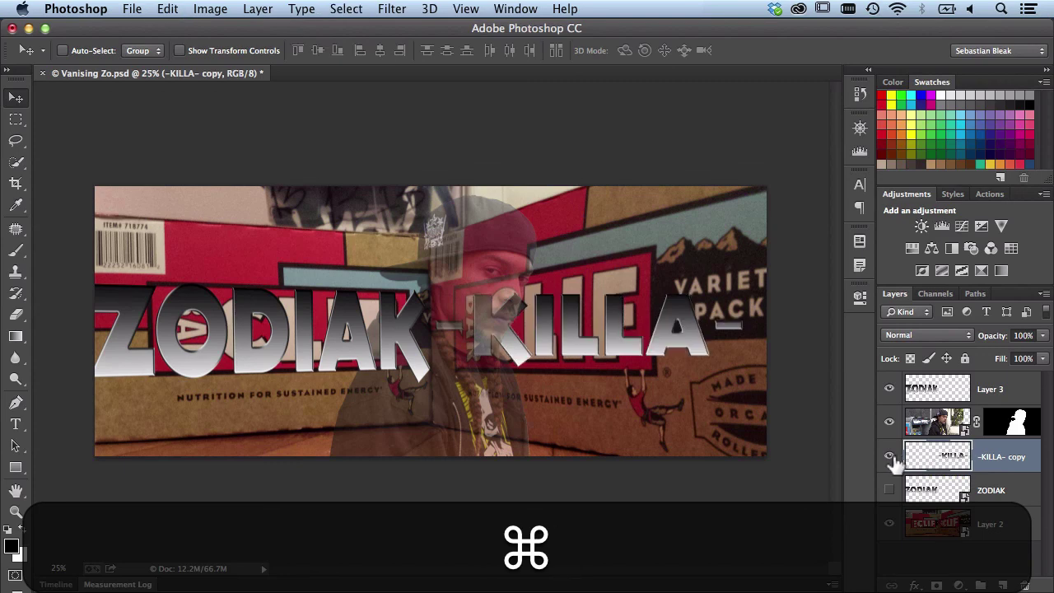
- Hide the -KILLA- copy layer and add a new empty layer above the masked portrait layer
left_click(889, 456)
left_click(936, 426)
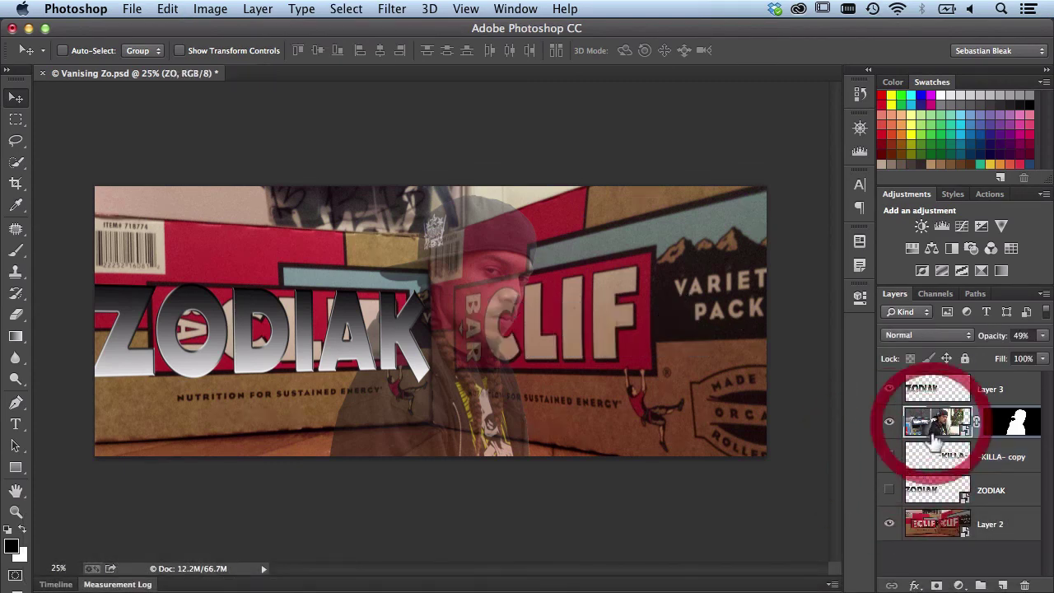
left_click(1003, 585)
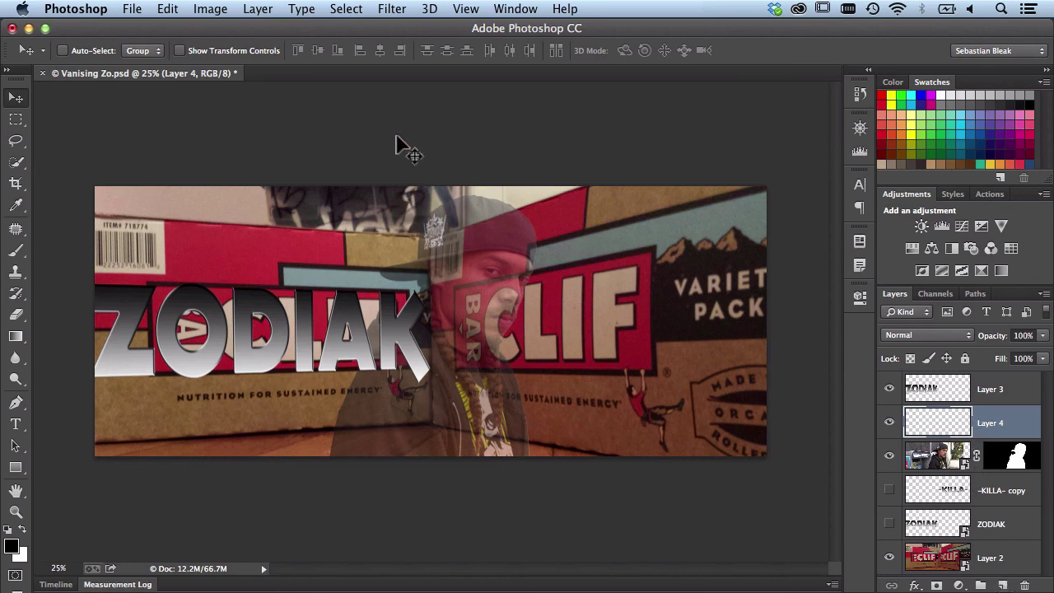
- Open the Vanishing Point filter on the empty Layer 4 and delete the left box's perspective plane
left_click(396, 12)
mouse_move(429, 8)
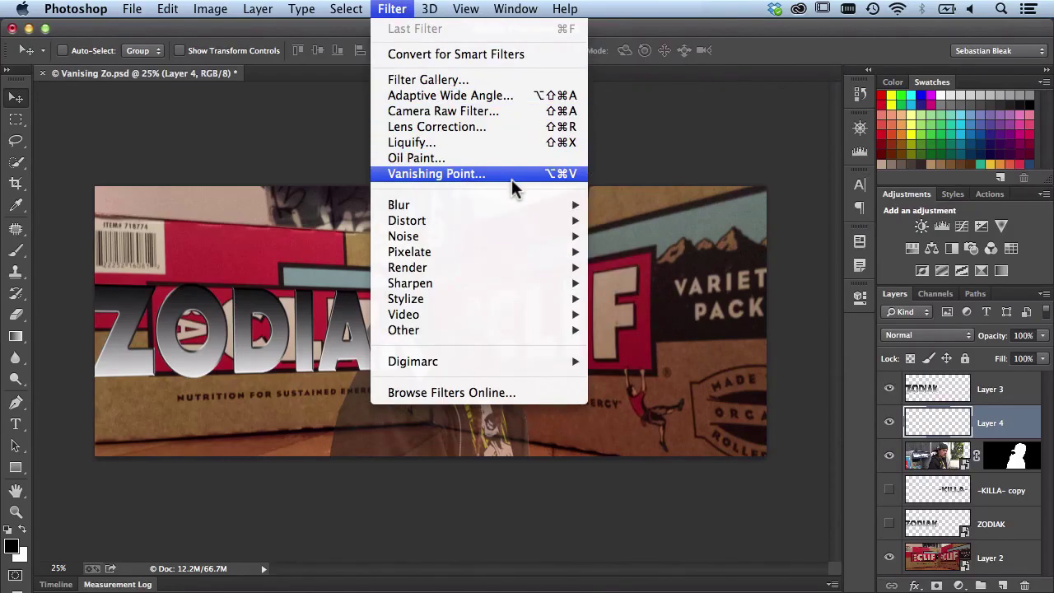
left_click(512, 173)
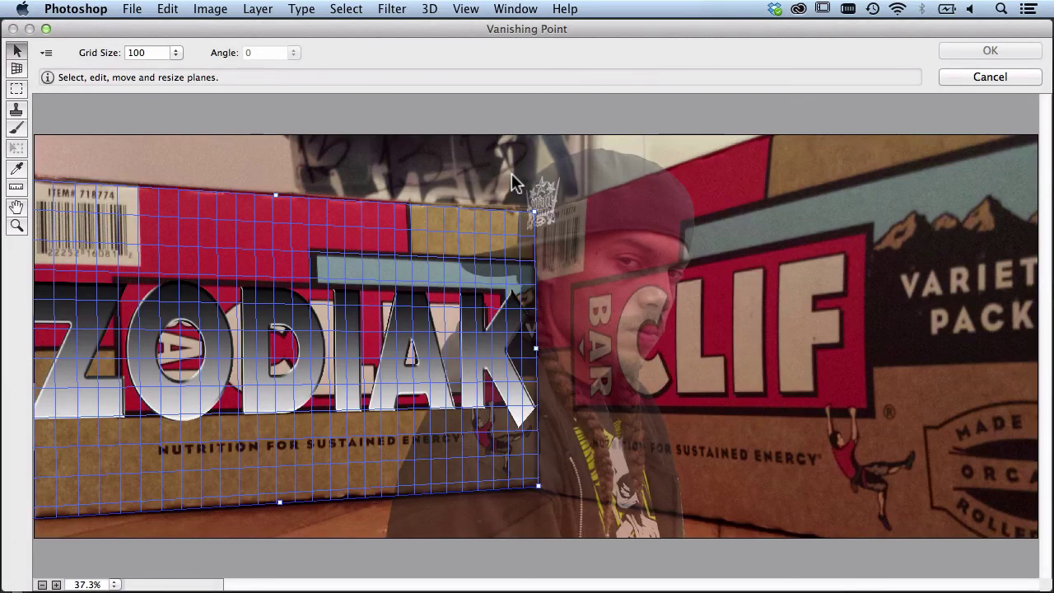
key("BackSpace")
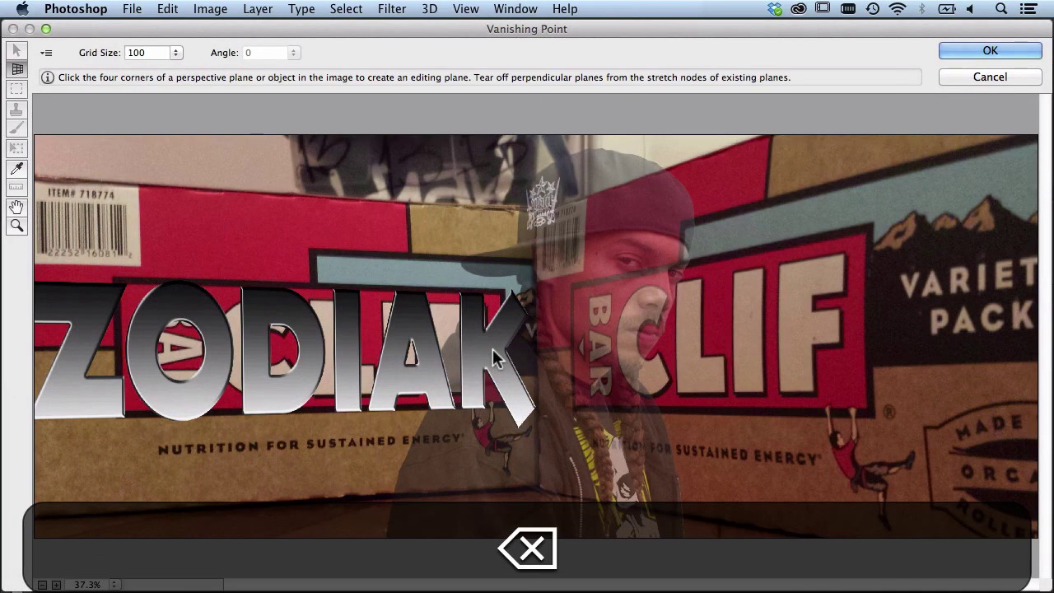
- Draw a four-corner perspective plane on the right box's face, starting from the vertical edge where the two boxes meet
left_click(542, 487)
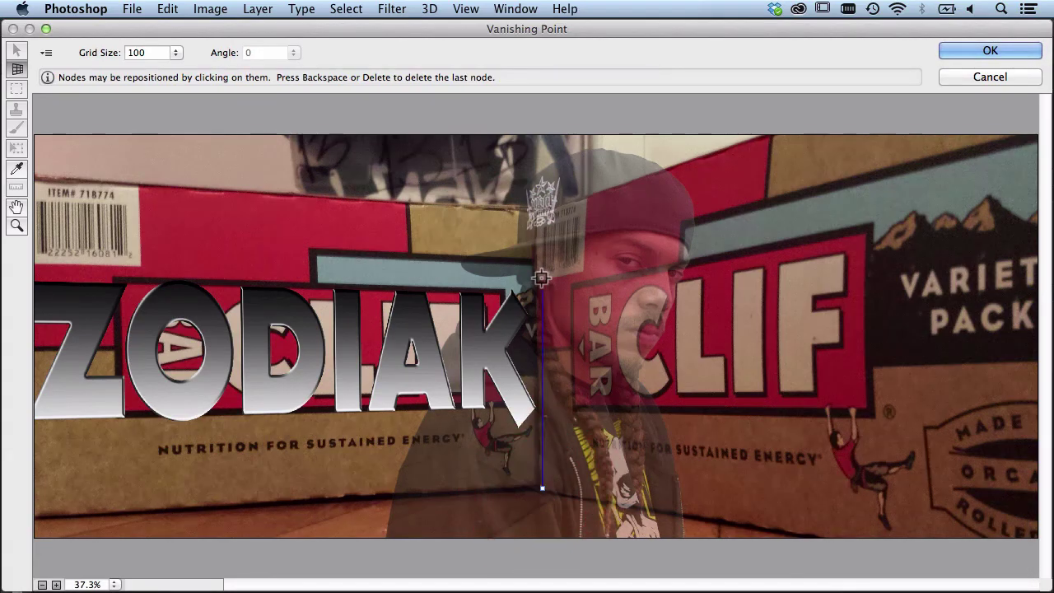
left_click(540, 205)
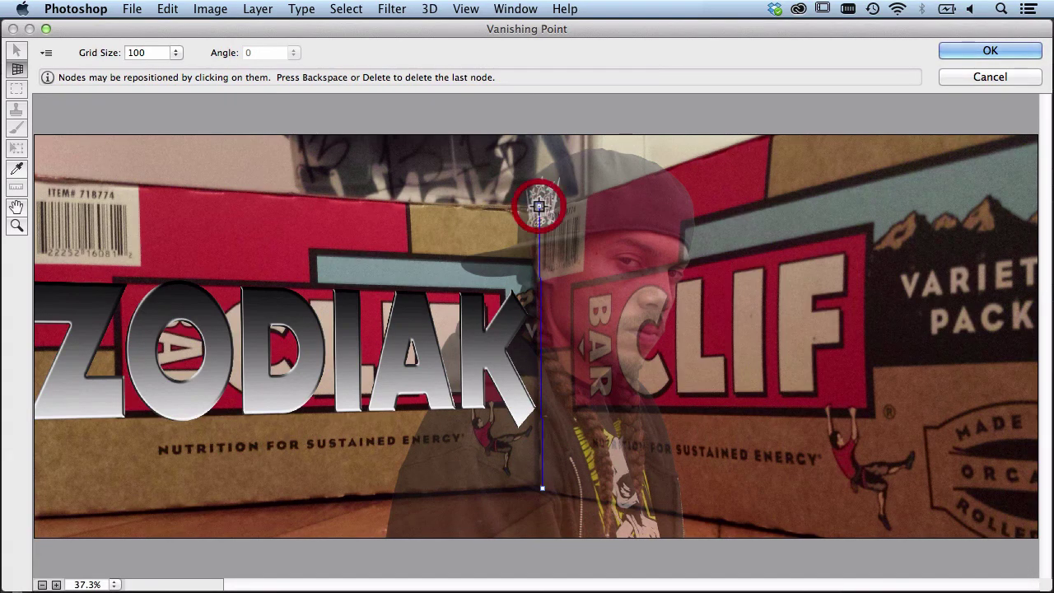
left_click(720, 147)
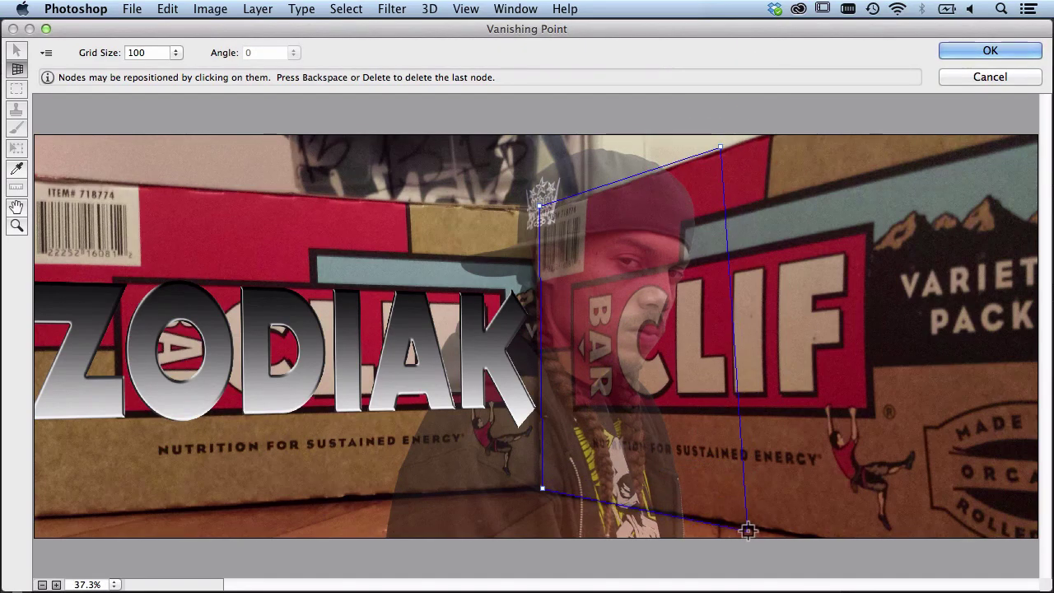
left_click(747, 528)
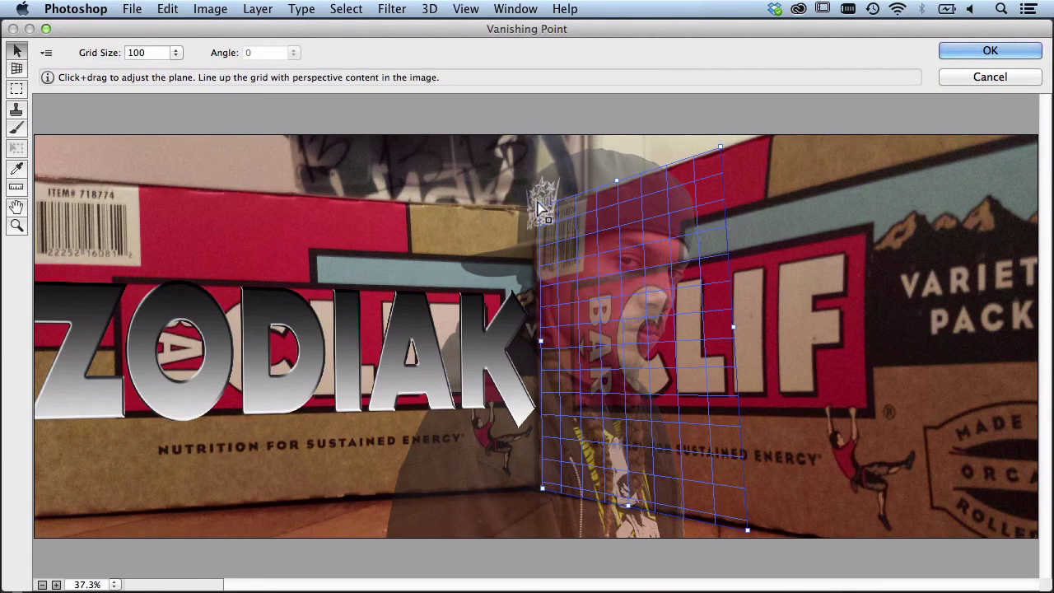
- Align the plane's corners with the right box's edges and extend the plane past the image's right edge
mouse_move(541, 212)
left_mouse_down()
mouse_move(538, 223)
mouse_move(536, 214)
left_mouse_up()
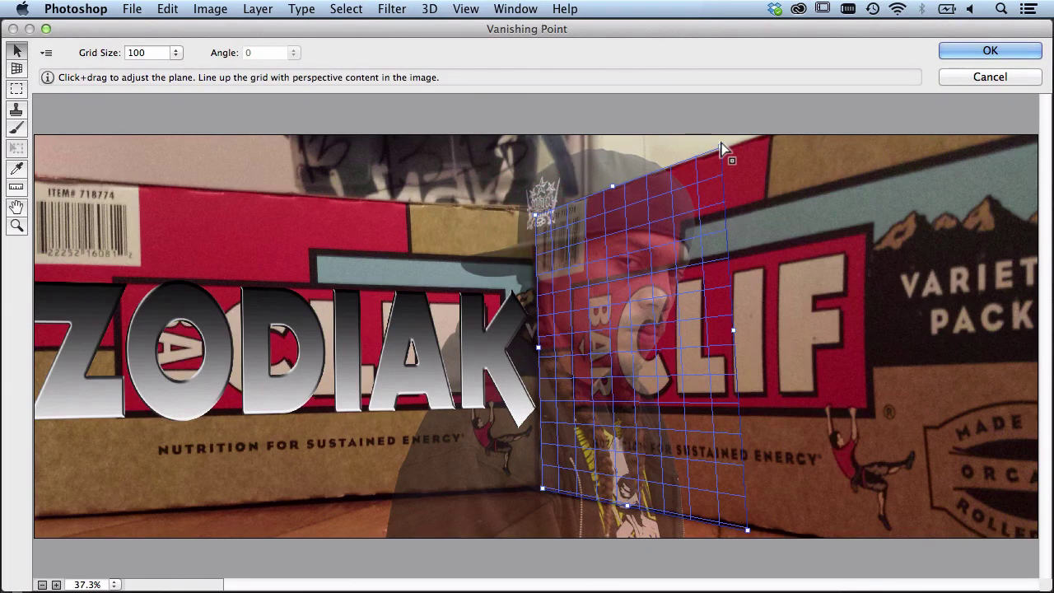
left_click_drag(721, 150, 758, 137)
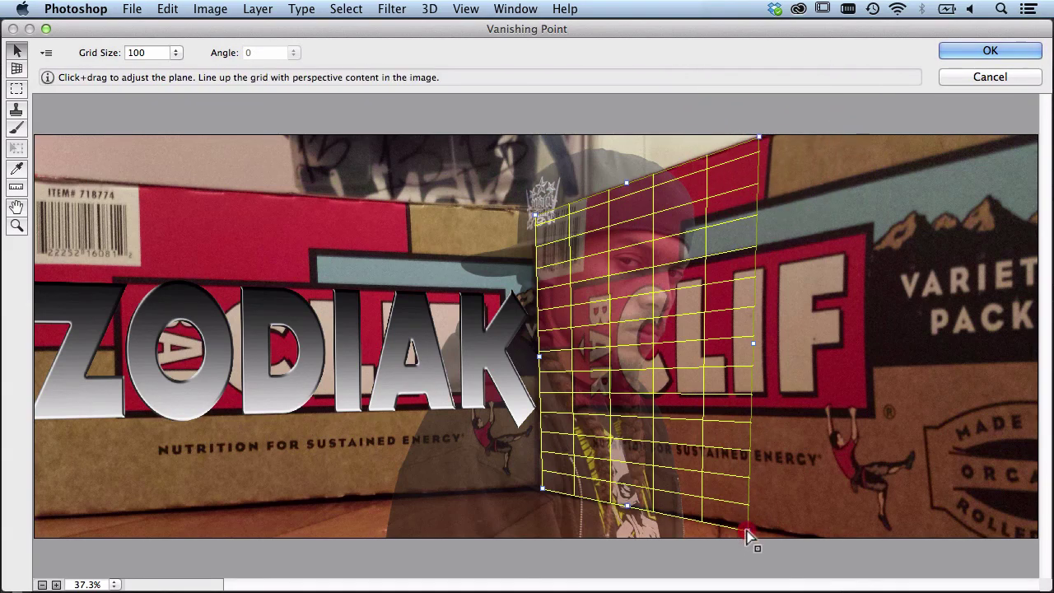
left_click_drag(746, 534, 774, 533)
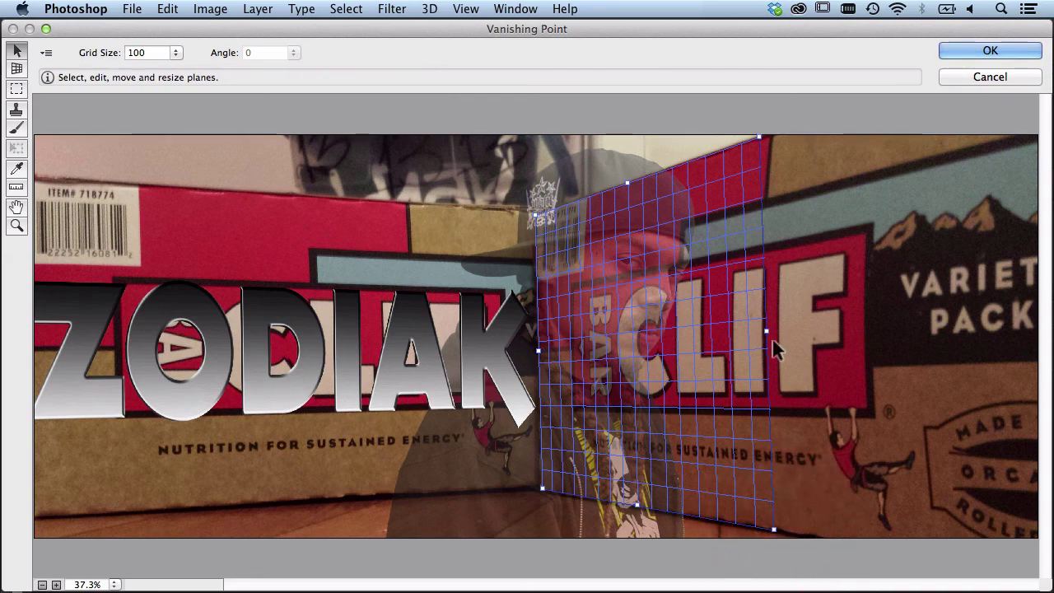
key("super+minus")
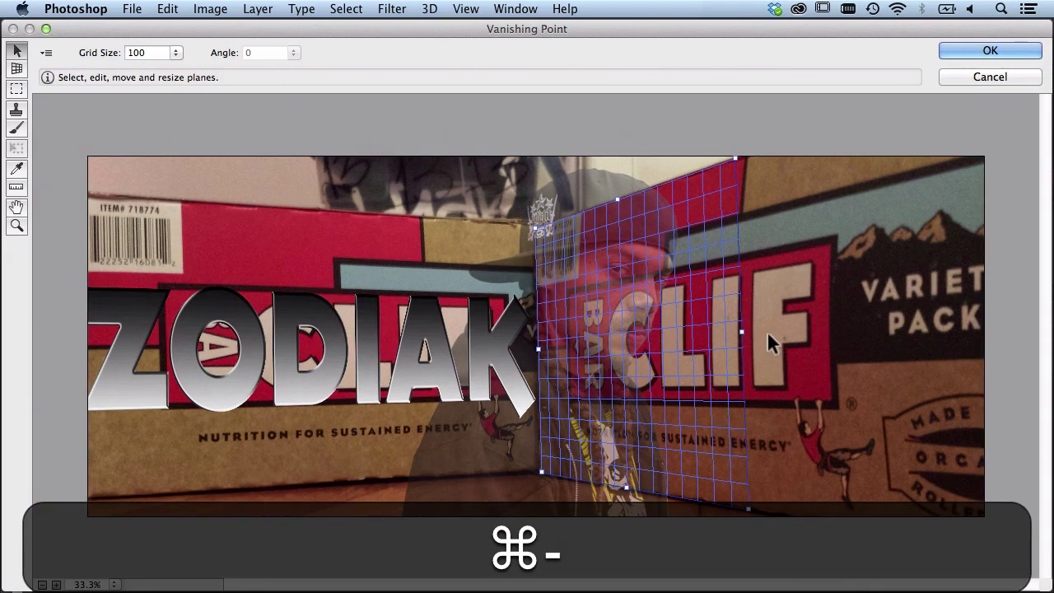
left_click_drag(741, 330, 1012, 359)
- Paste the -KILLA- lettering and position it on the right box's perspective plane, just beyond the corner between the boxes
key("super+v")
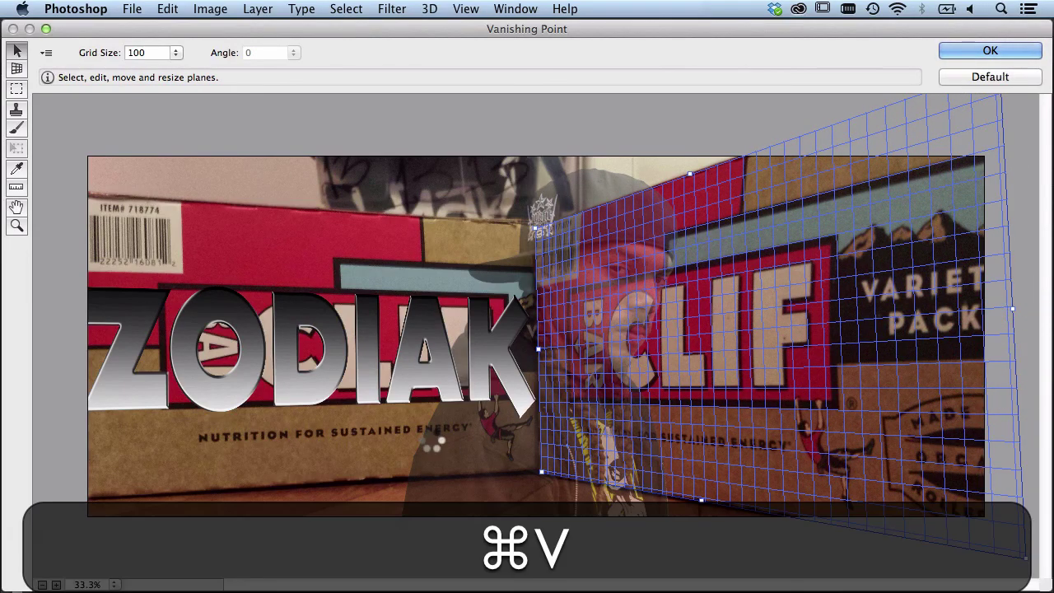
left_click_drag(422, 196, 447, 366)
left_click_drag(302, 399, 657, 348)
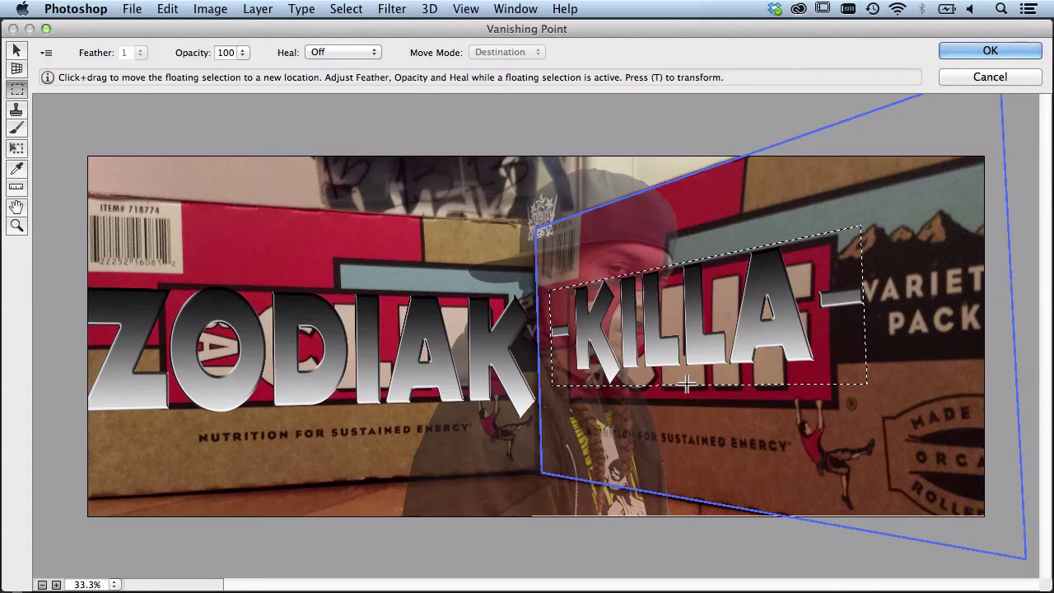
left_click_drag(698, 350, 735, 347)
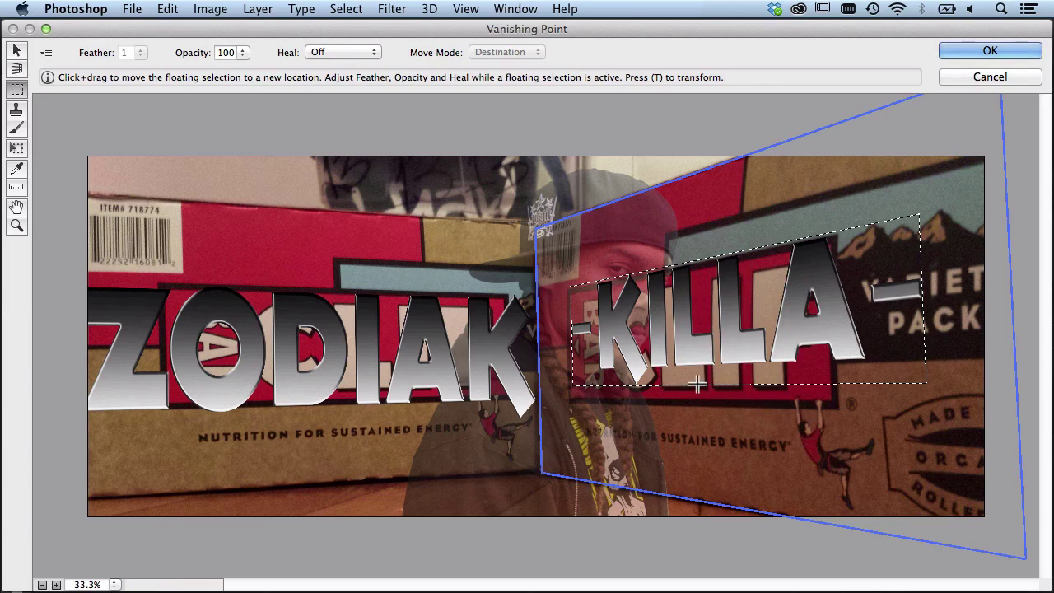
- Transform the -KILLA- lettering by lowering its bottom edge and widening it past the image's right edge, and apply the filter
key("t")
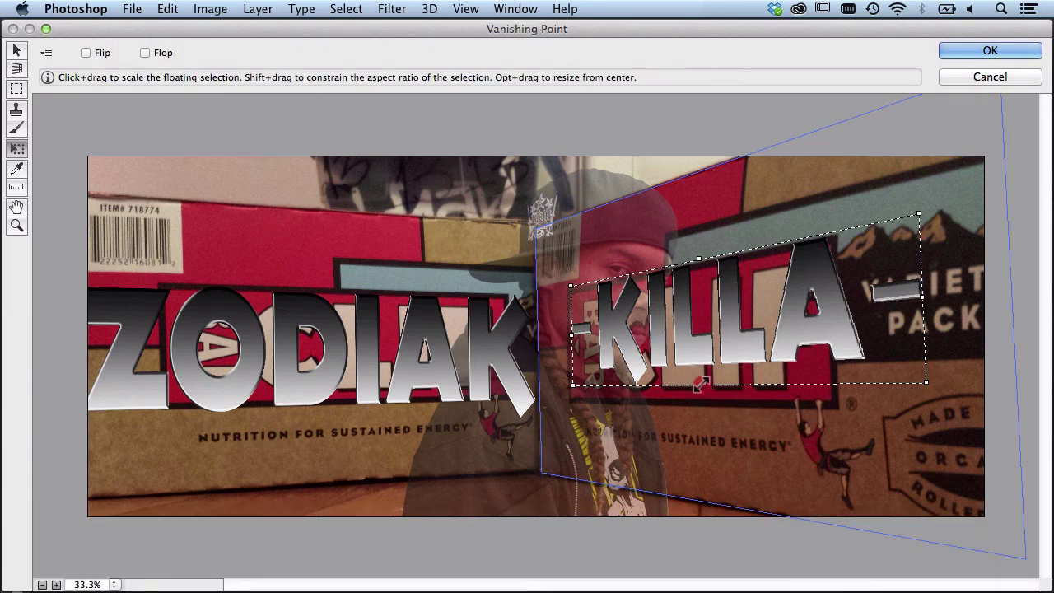
left_click_drag(699, 384, 704, 433)
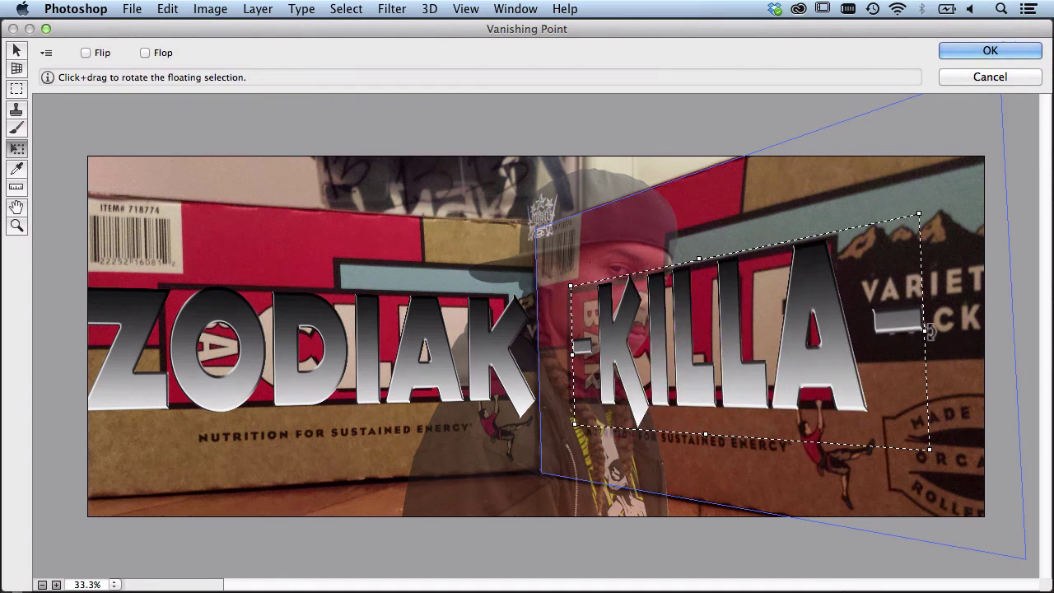
left_click_drag(926, 330, 1042, 331)
key("ctrl+minus")
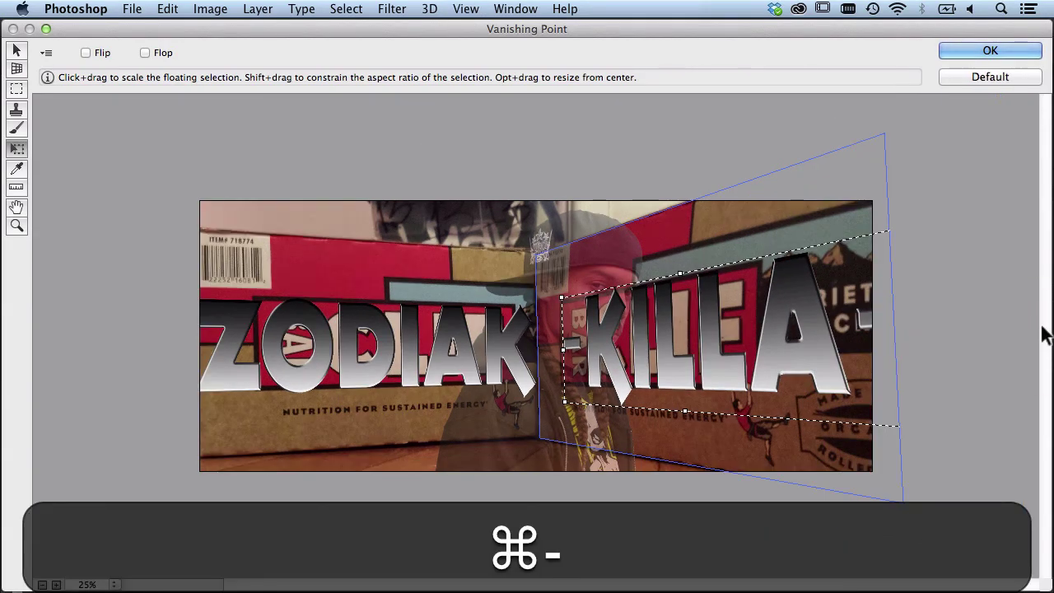
key("ctrl+minus")
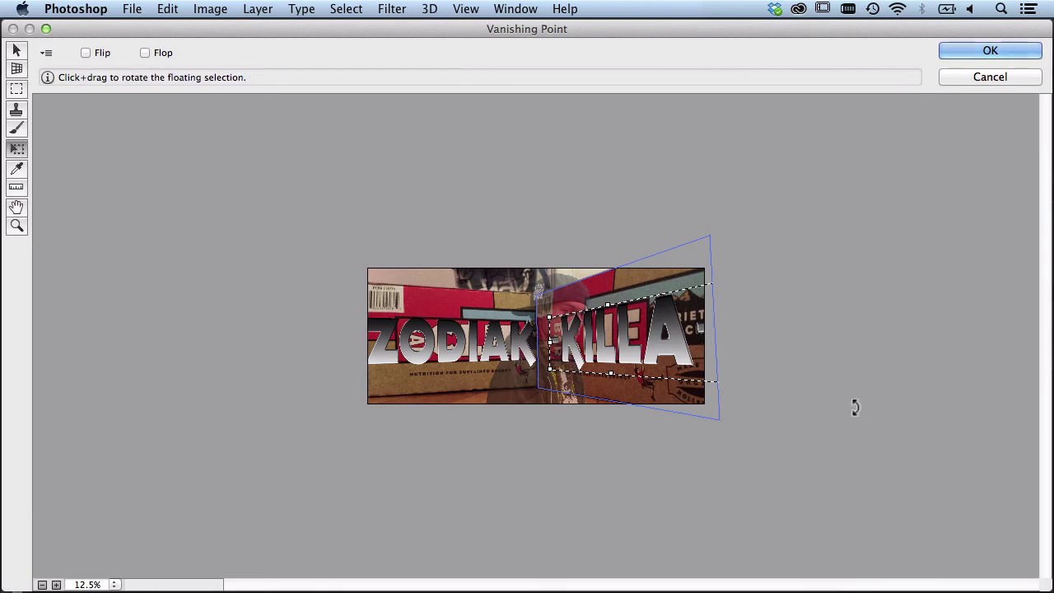
key("ctrl+0")
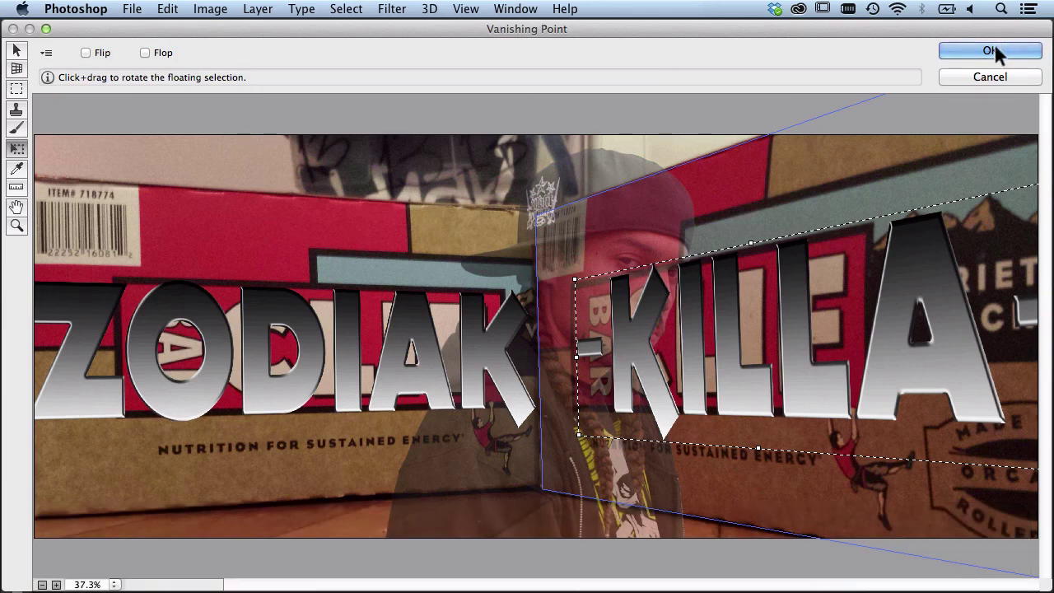
left_click(994, 47)
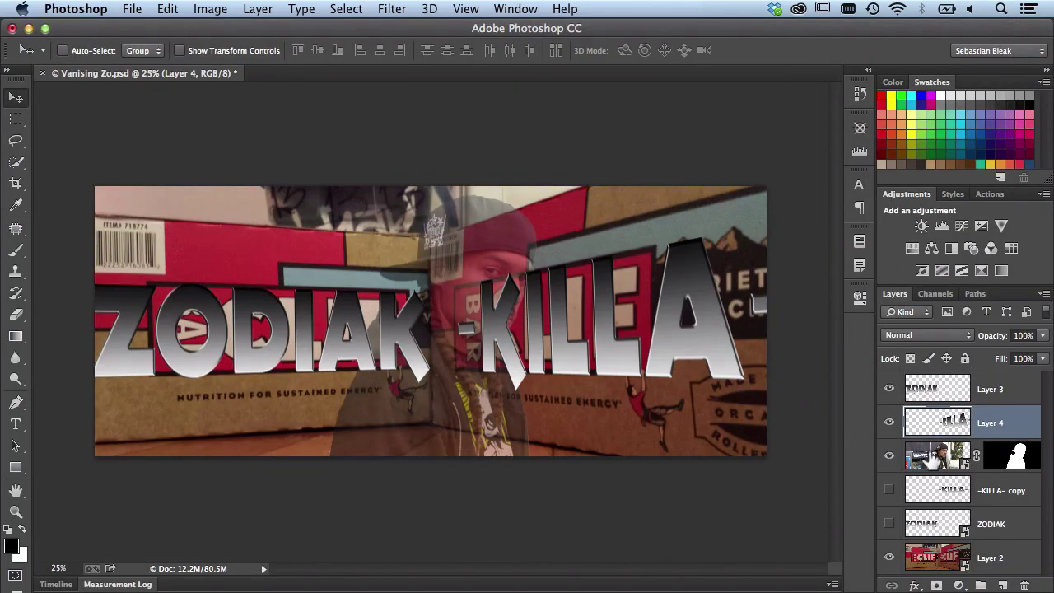
- Move the masked portrait layer above Layer 3 and set its opacity to 100%
left_click_drag(928, 452, 932, 382)
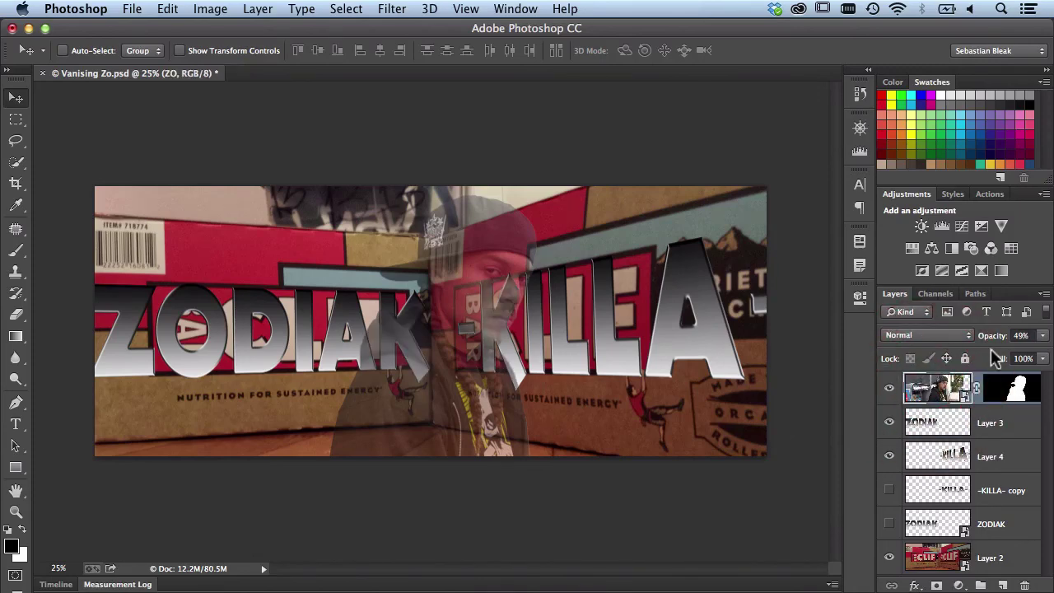
left_click(1043, 337)
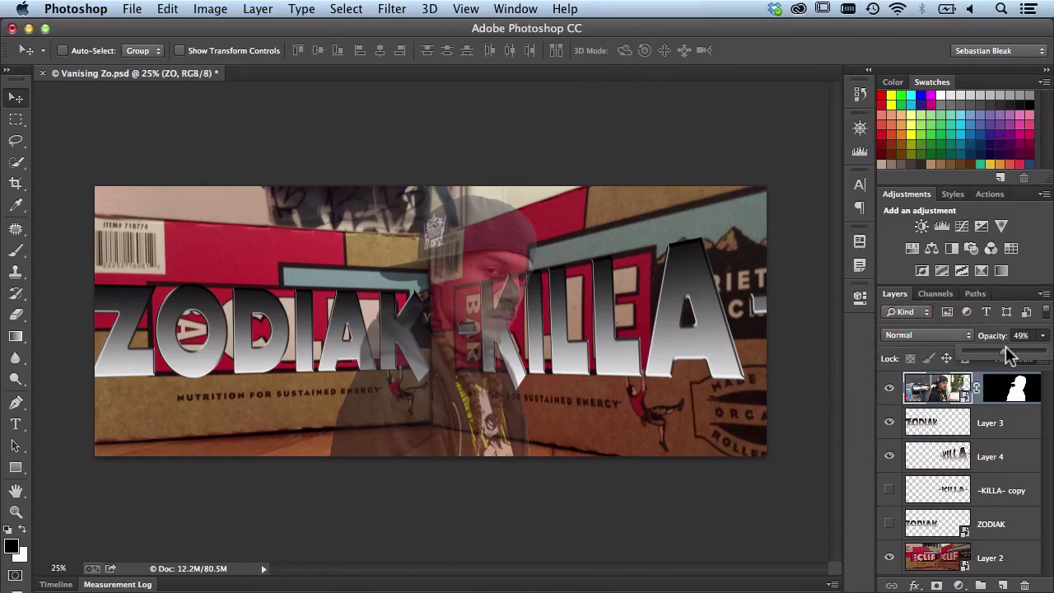
left_click_drag(1006, 352, 1047, 352)
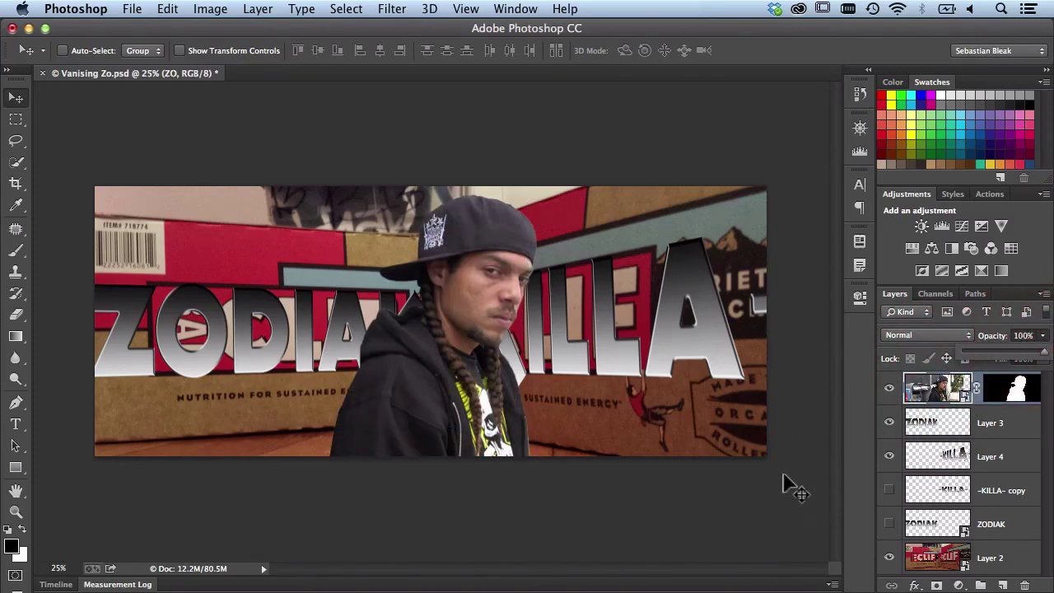